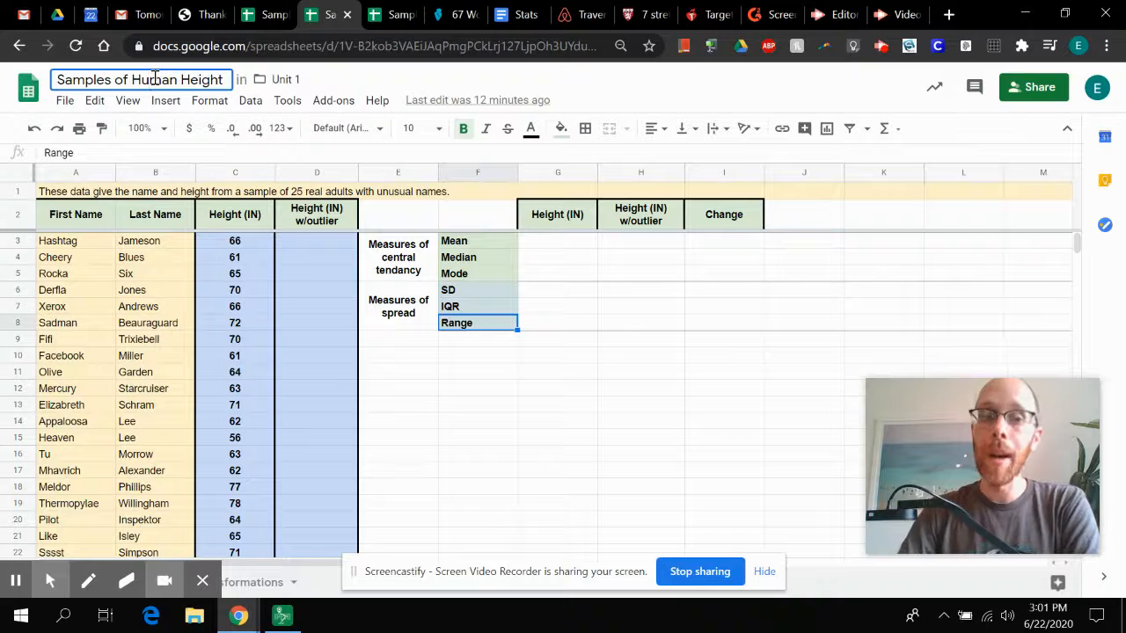
# Step: Look over the first names, last names and heights in the sample data table
pyautogui.click(84, 244)
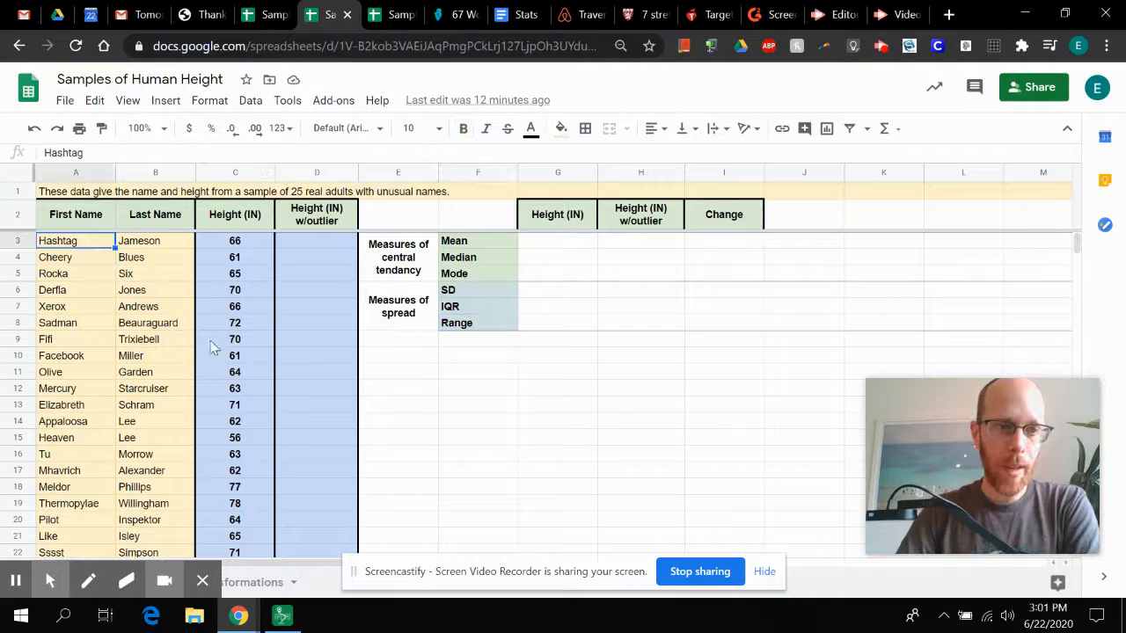
pyautogui.scroll(-5, 217, 355)
pyautogui.scroll(5, 217, 355)
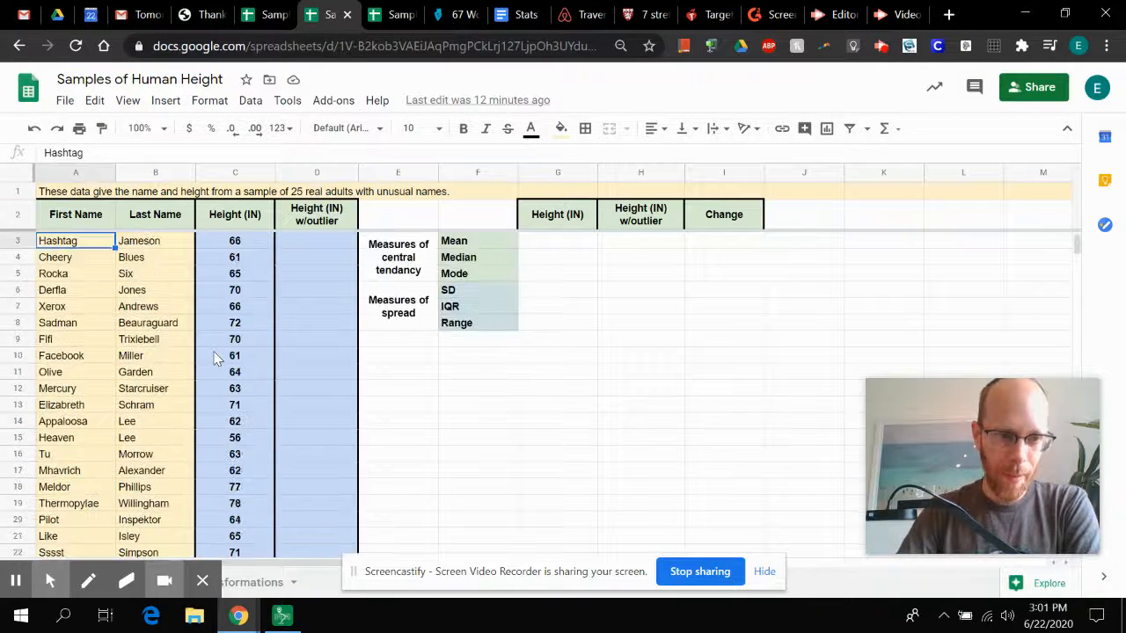
pyautogui.click(77, 403)
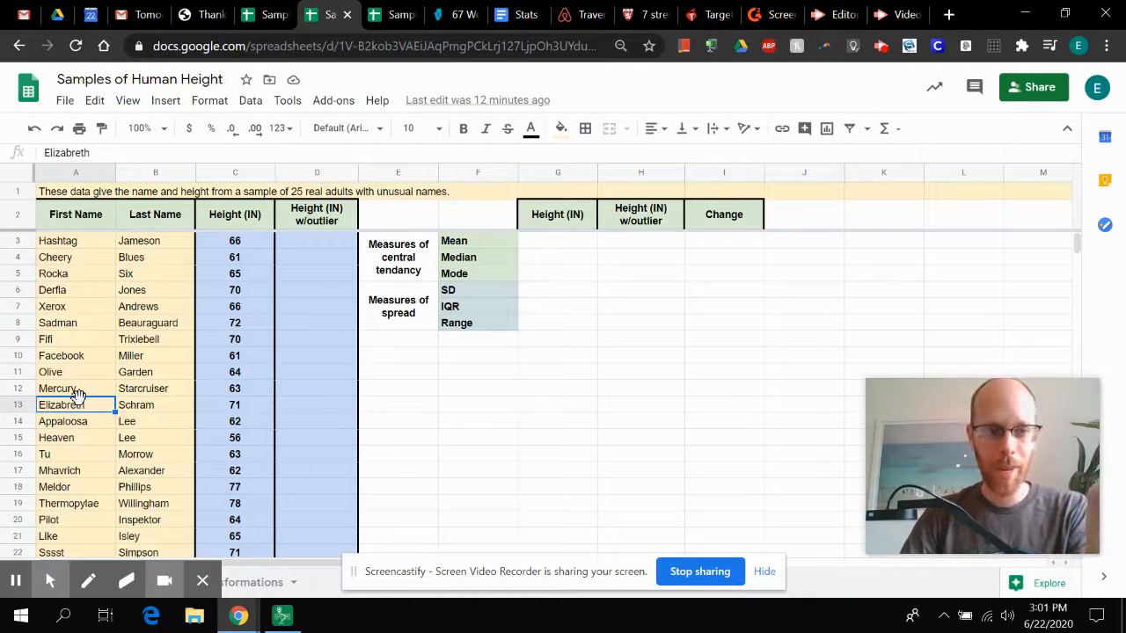
pyautogui.press('Up')
pyautogui.press('Up')
pyautogui.press('Up')
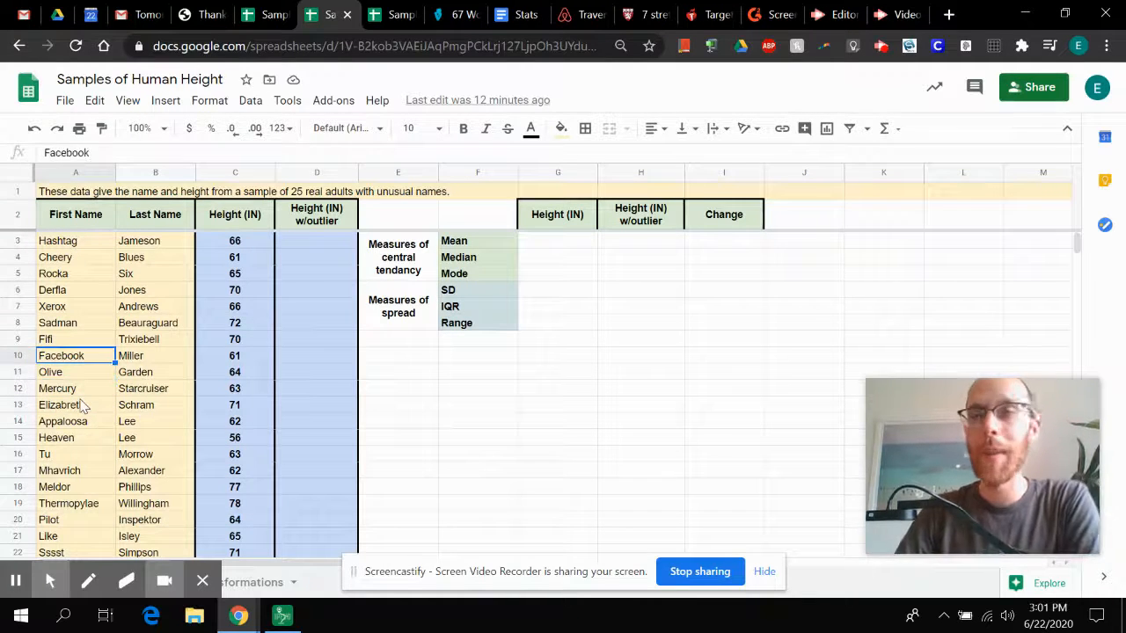
pyautogui.press('Right')
pyautogui.press('Left')
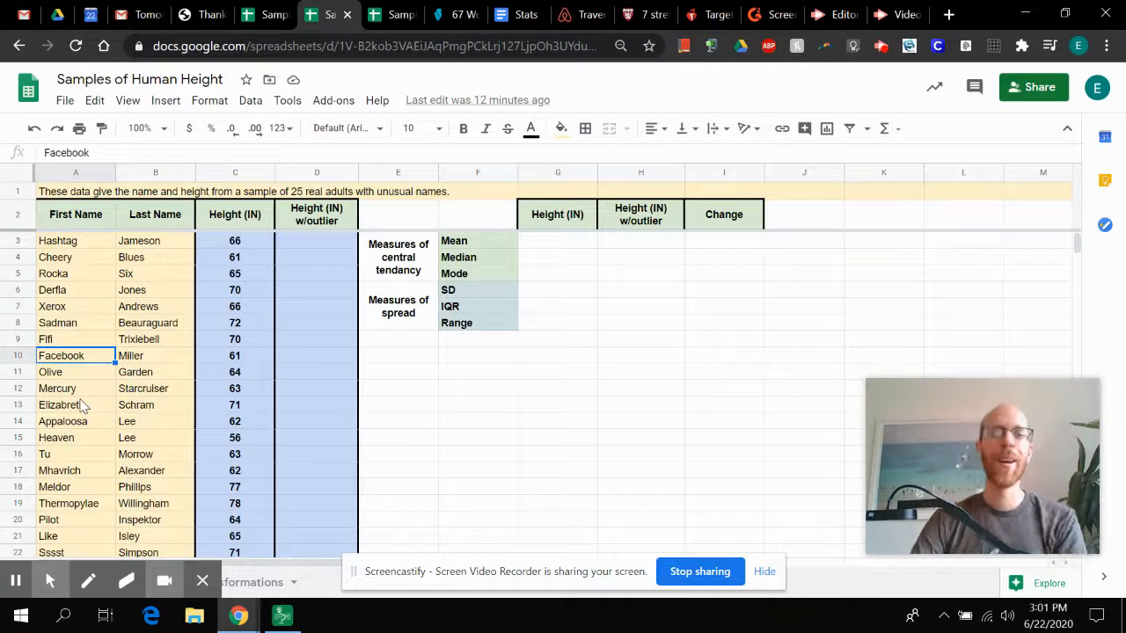
pyautogui.press('Down')
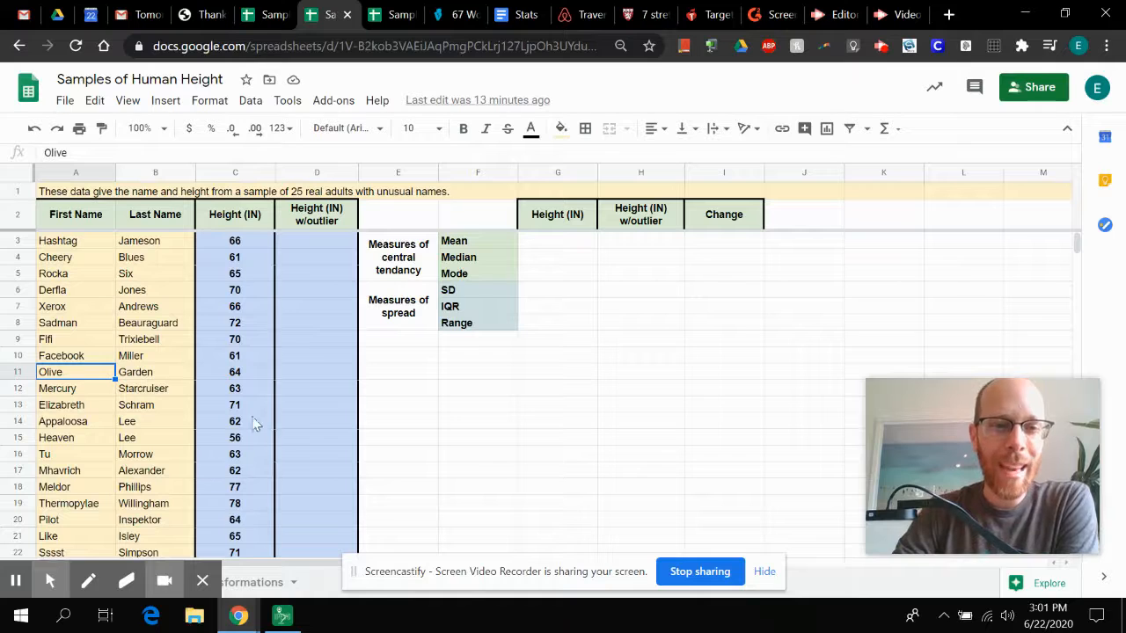
pyautogui.click(240, 357)
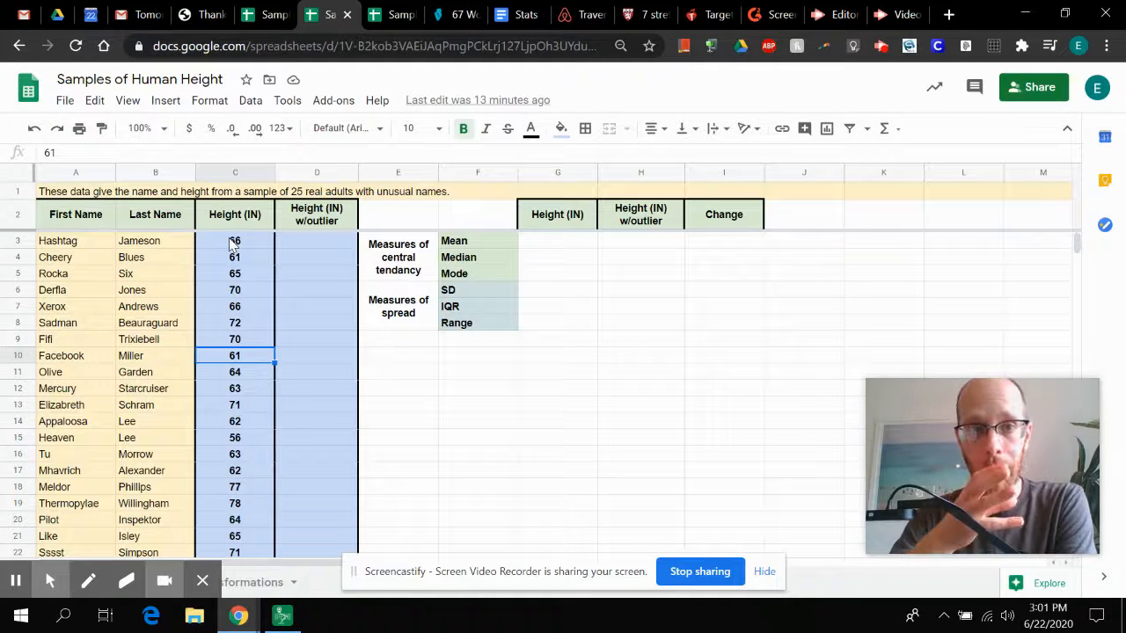
# Step: Switch to the personal copy of the Samples of Human Height spreadsheet and review its Height (IN) column from first to last entry
pyautogui.click(390, 22)
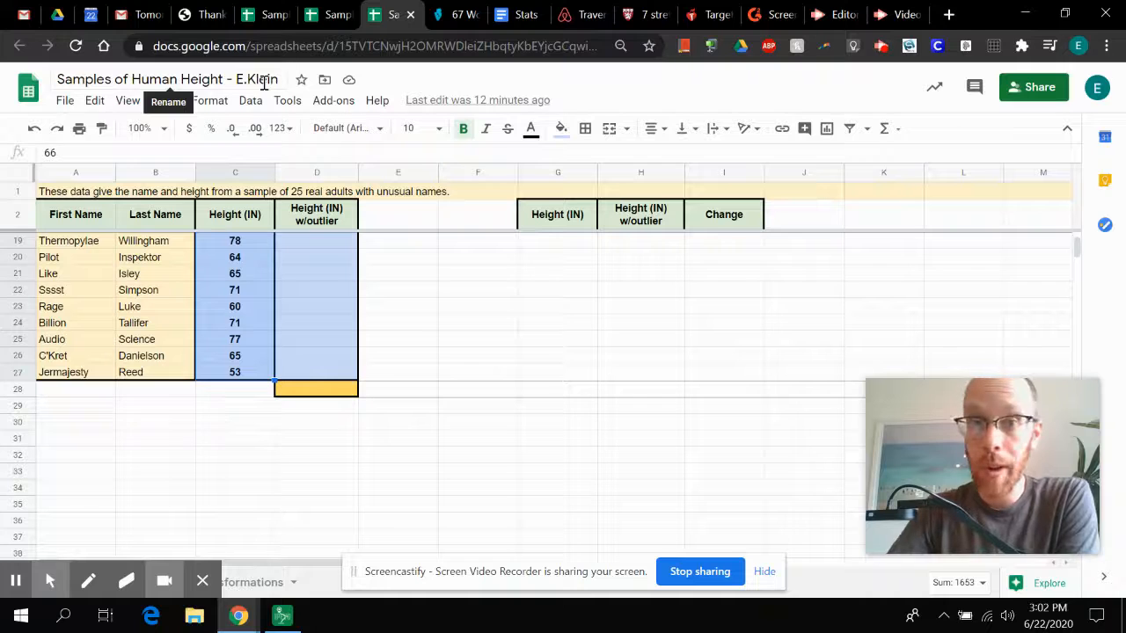
pyautogui.scroll(5, 327, 332)
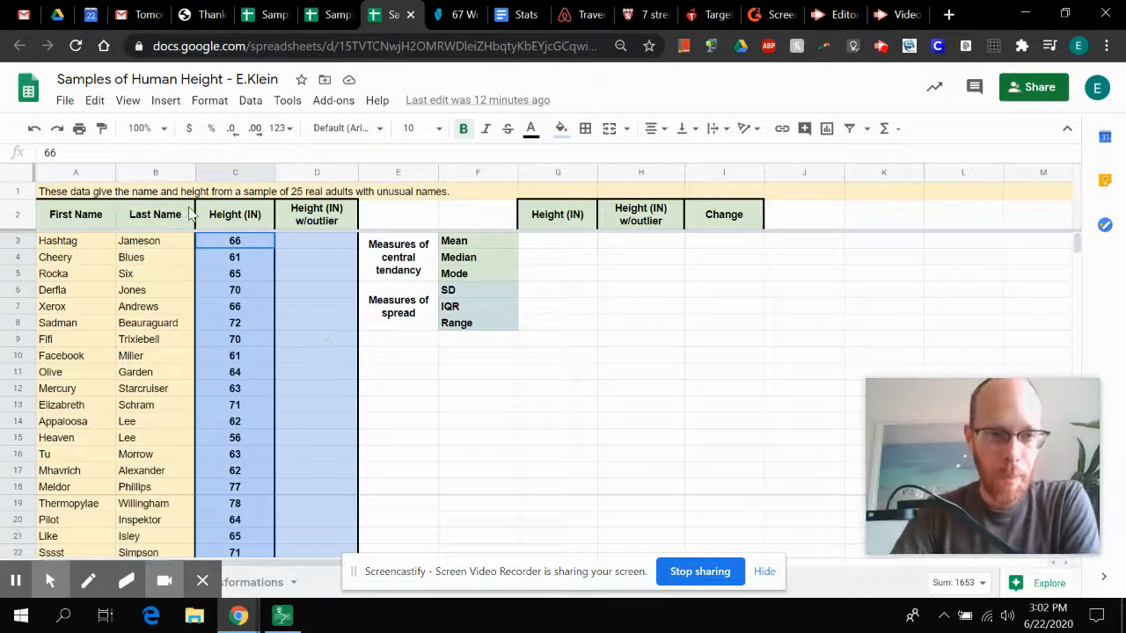
pyautogui.click(239, 244)
pyautogui.scroll(-5, 247, 322)
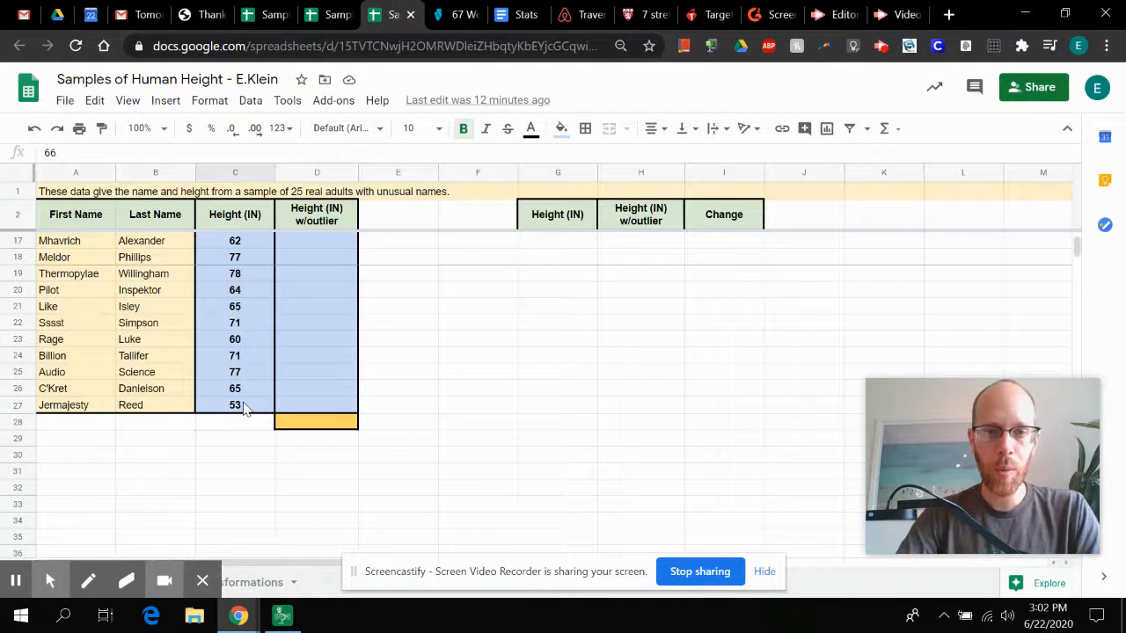
pyautogui.scroll(5, 246, 407)
# Step: Begin an AVERAGE formula in G3, the Mean cell under Height (IN), up to its opening parenthesis
pyautogui.click(554, 244)
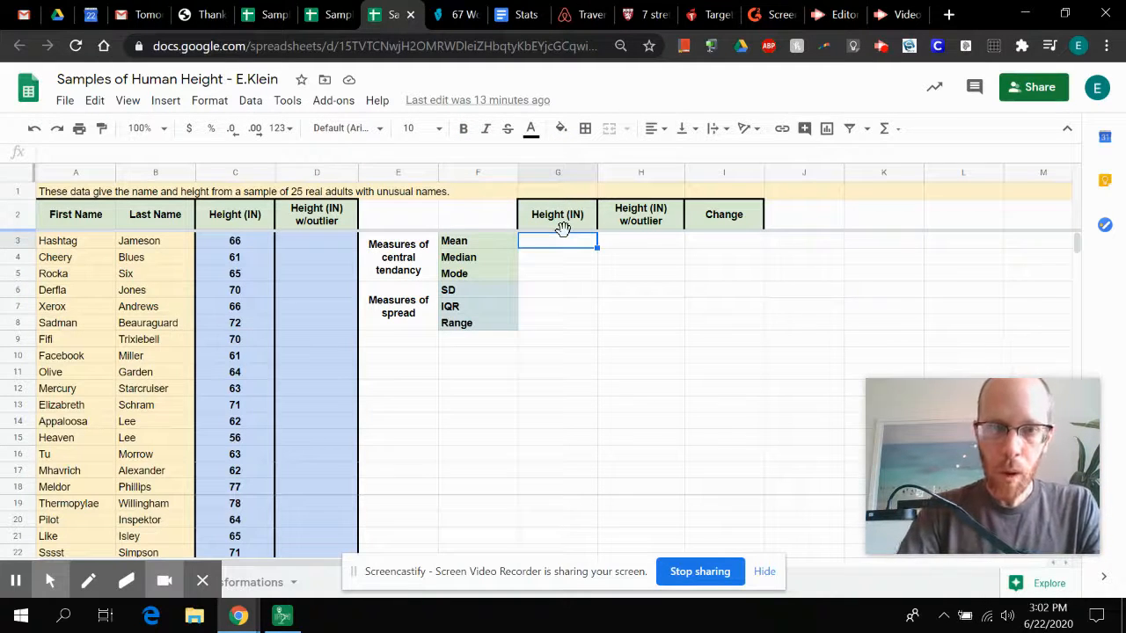
pyautogui.write('=')
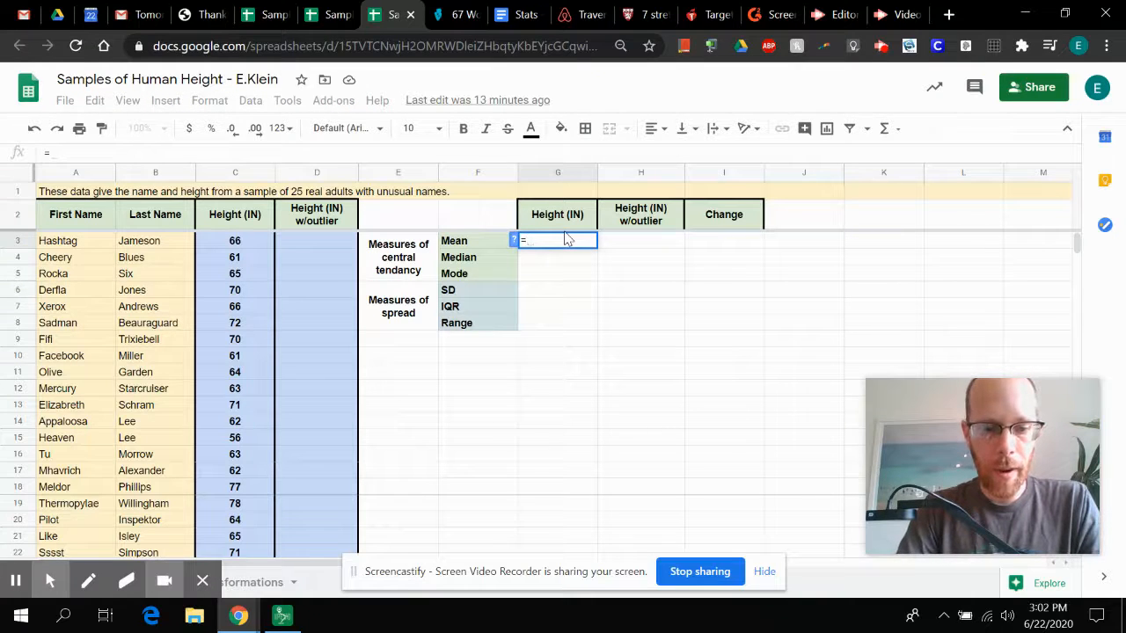
pyautogui.write('aver')
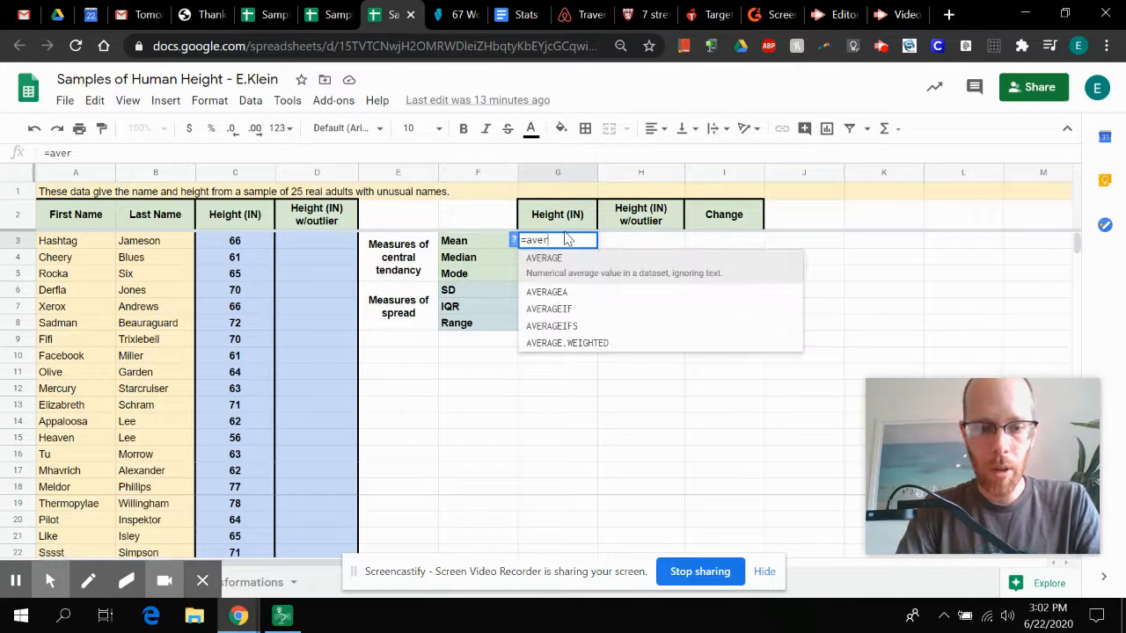
pyautogui.write('age(')
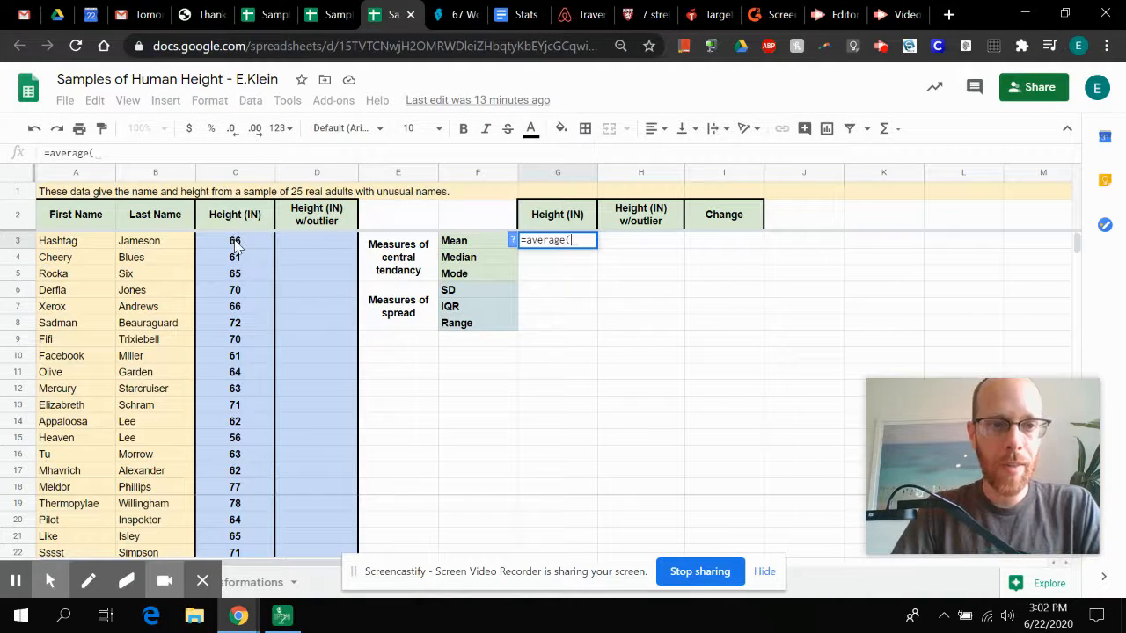
pyautogui.click(235, 246)
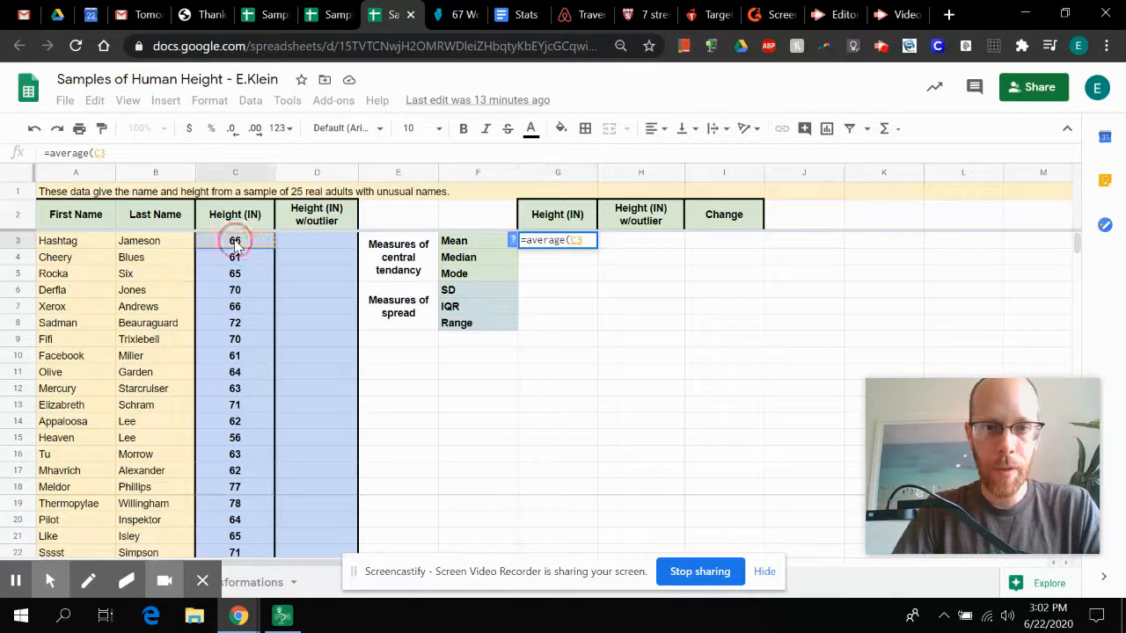
pyautogui.scroll(-2, 242, 331)
pyautogui.scroll(-2, 239, 331)
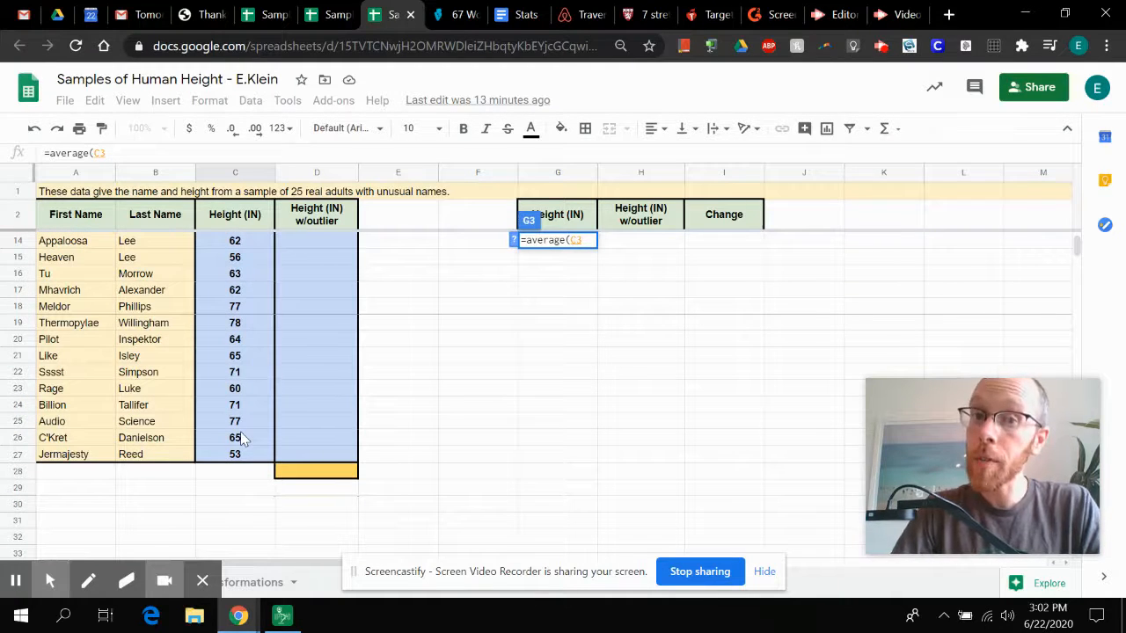
pyautogui.keyDown('shift'); pyautogui.click(234, 462); pyautogui.keyUp('shift')
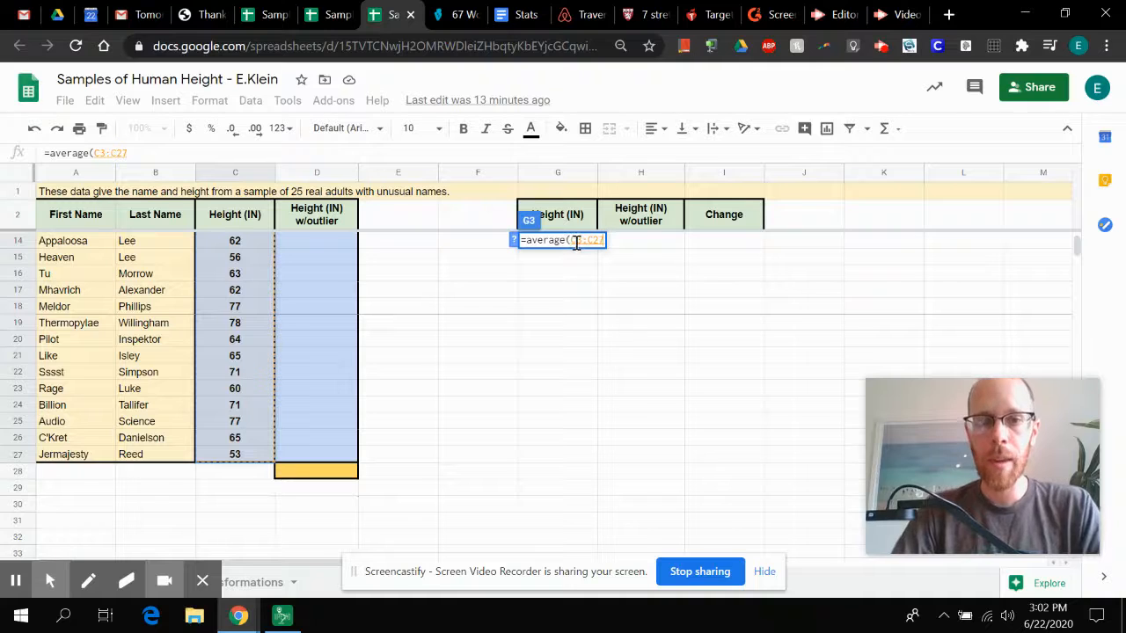
pyautogui.press('BackSpace')
pyautogui.press('BackSpace')
pyautogui.press('BackSpace')
pyautogui.press('BackSpace')
pyautogui.press('BackSpace')
pyautogui.press('BackSpace')
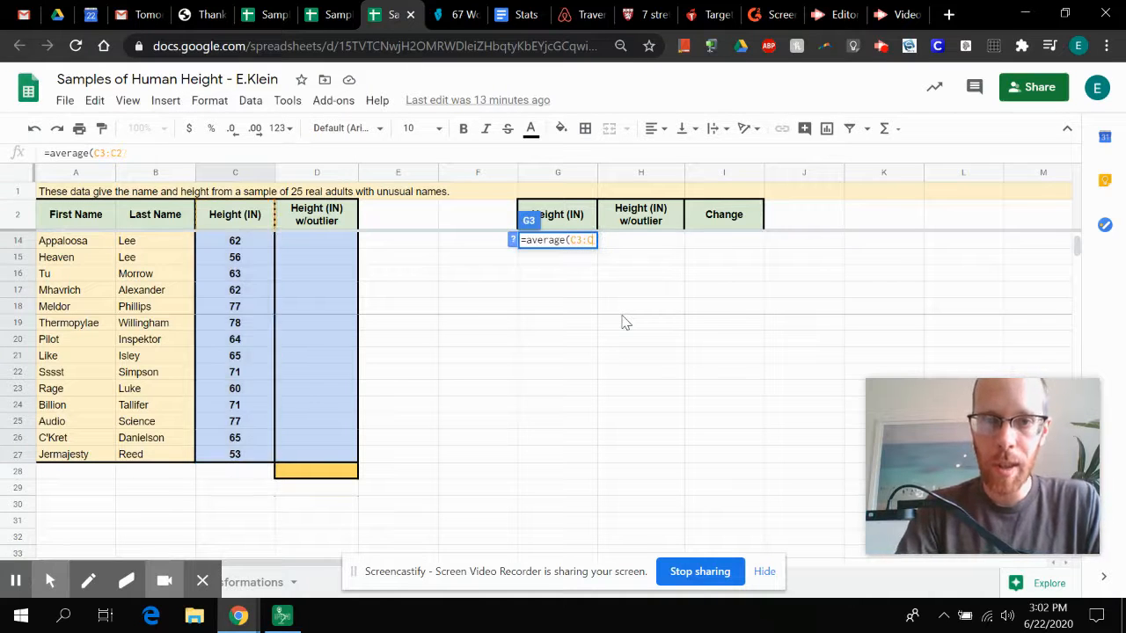
pyautogui.scroll(4, 592, 277)
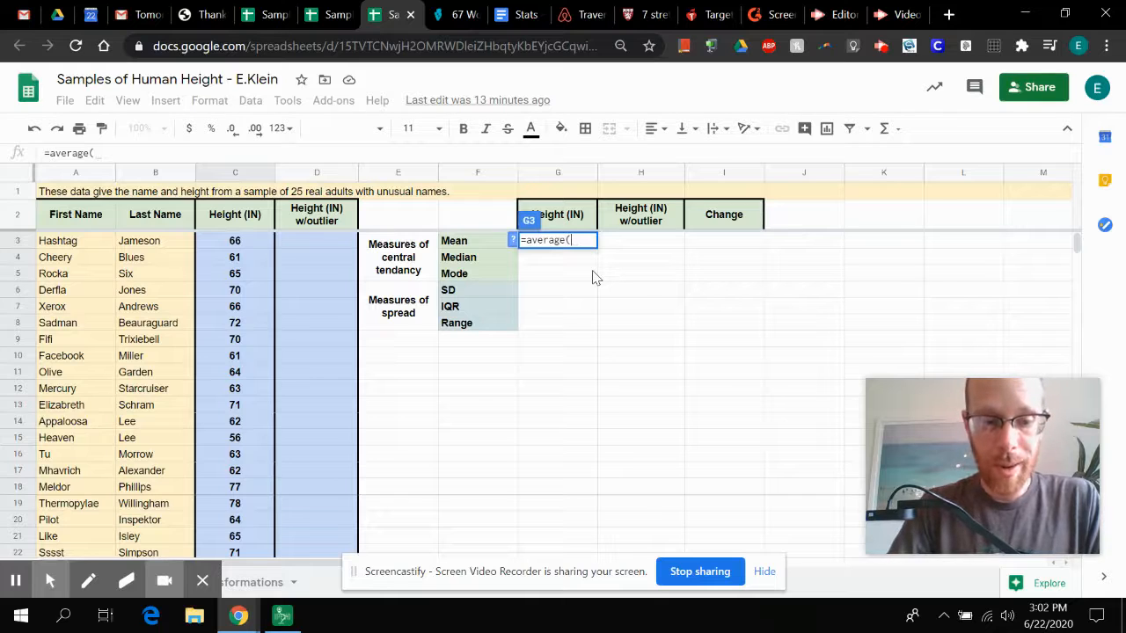
# Step: Complete the AVERAGE formula in the Mean cell with the range C3:C17
pyautogui.write('C3')
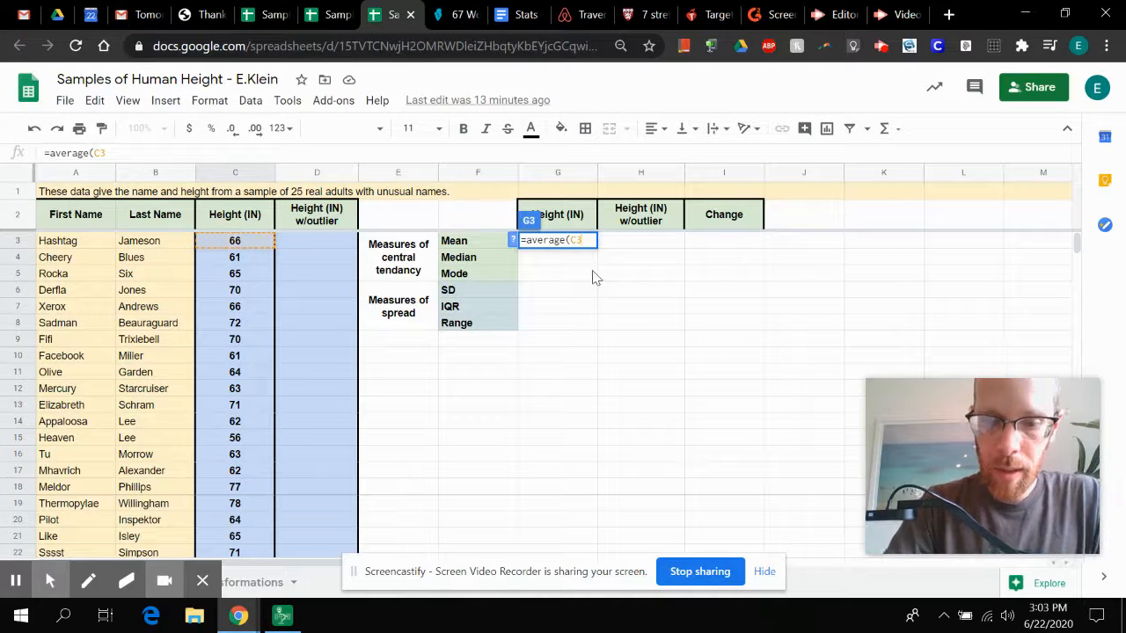
pyautogui.write(':C')
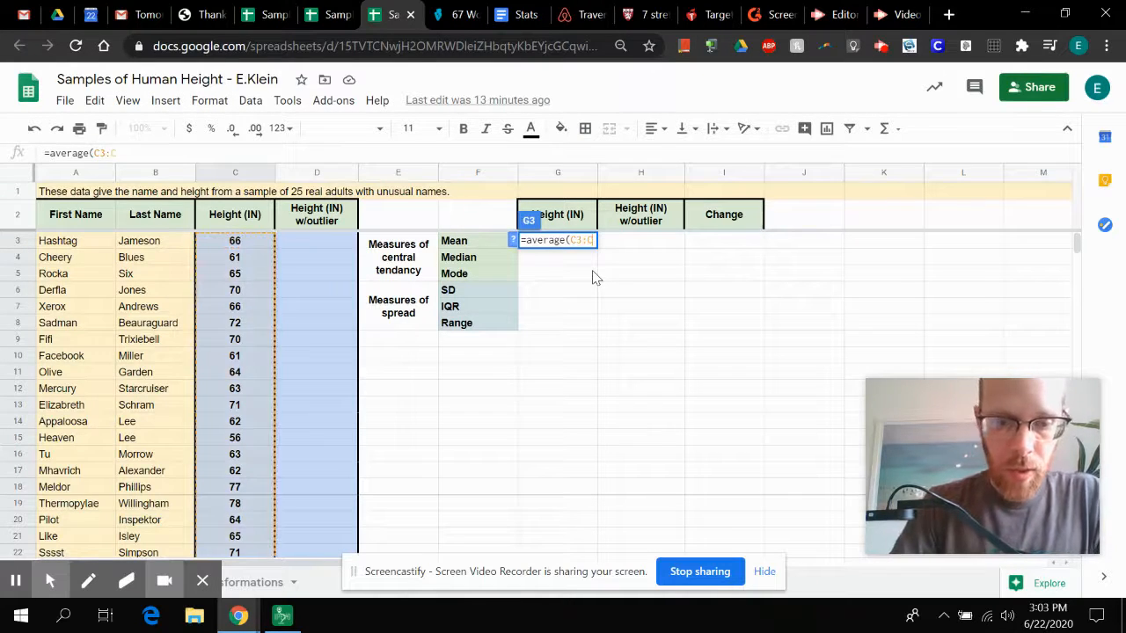
pyautogui.write('17)')
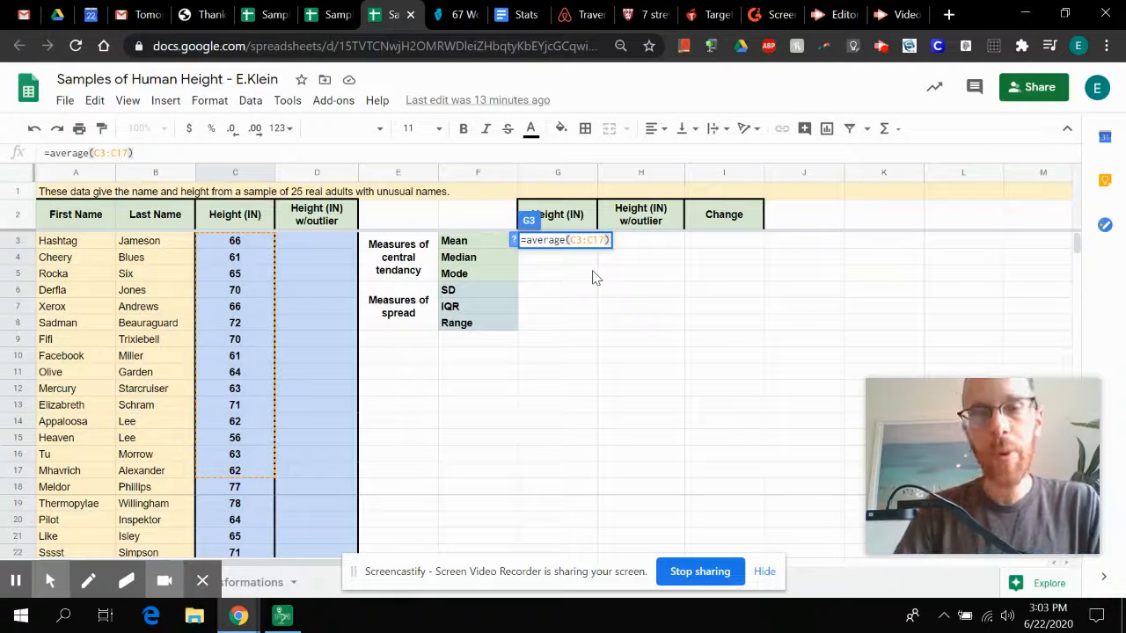
pyautogui.press('Return')
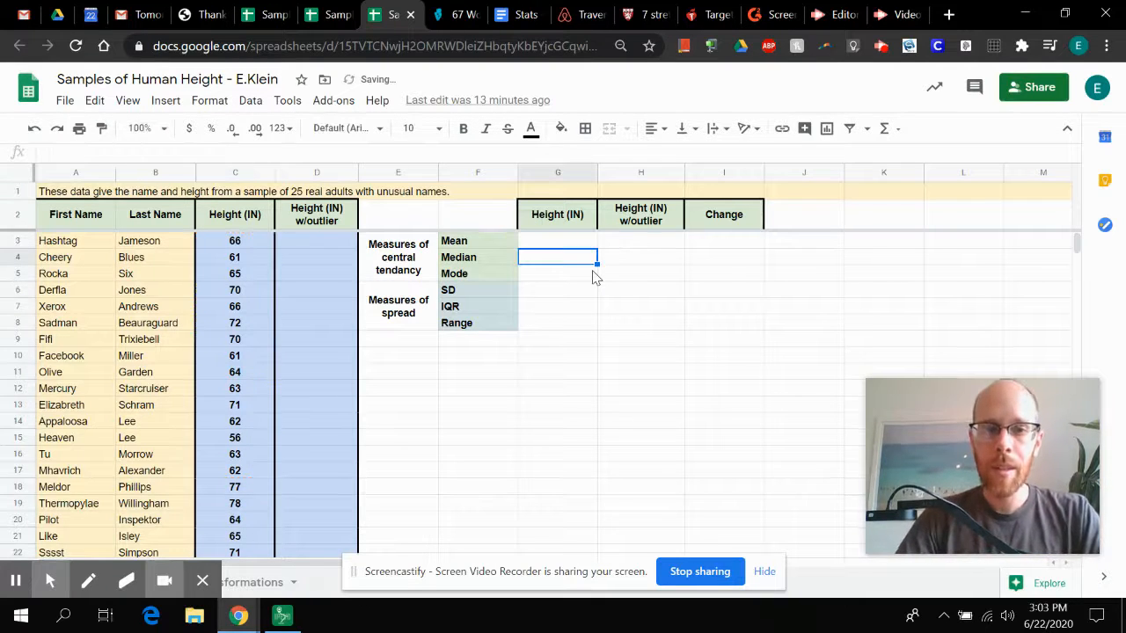
pyautogui.press('Up')
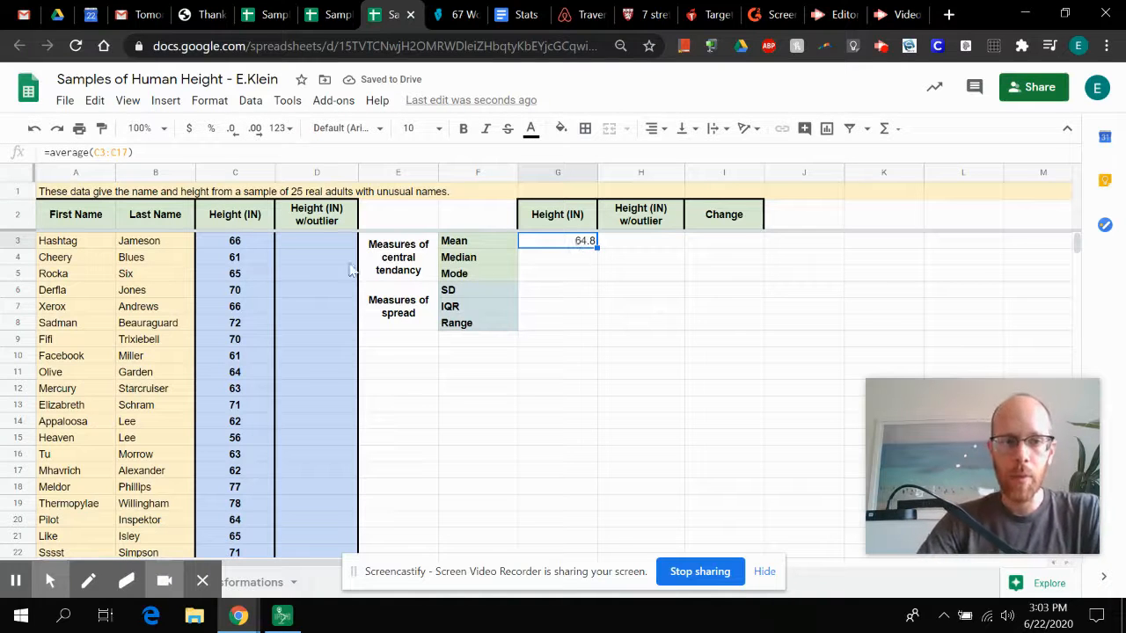
# Step: Calculate the median height in G4 with the formula =median(C3:C27)
pyautogui.click(568, 260)
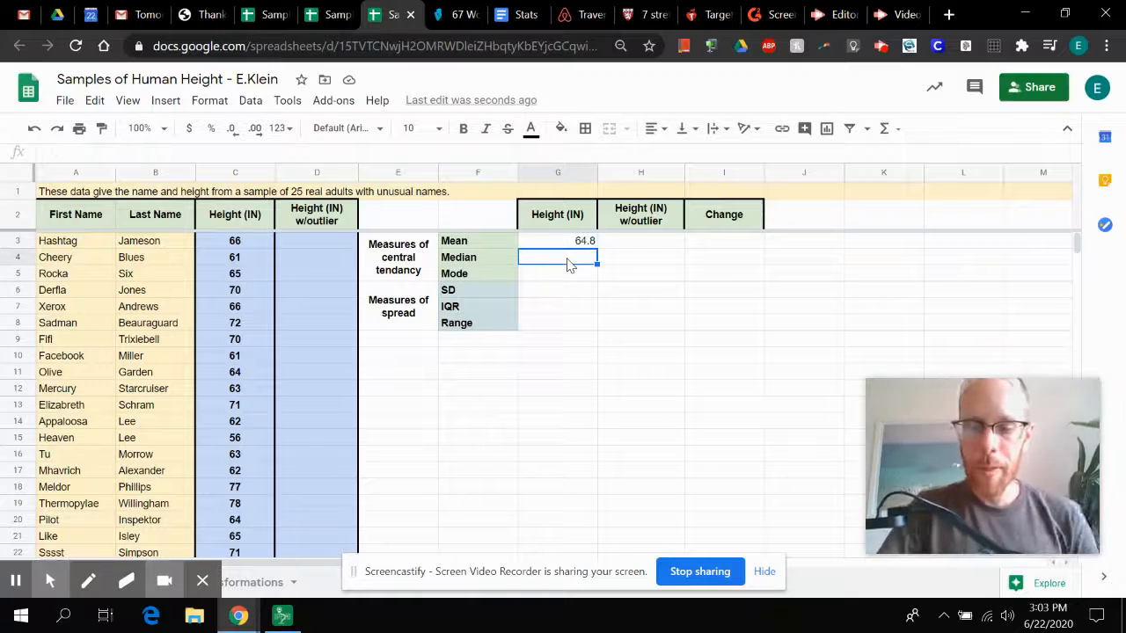
pyautogui.write('=')
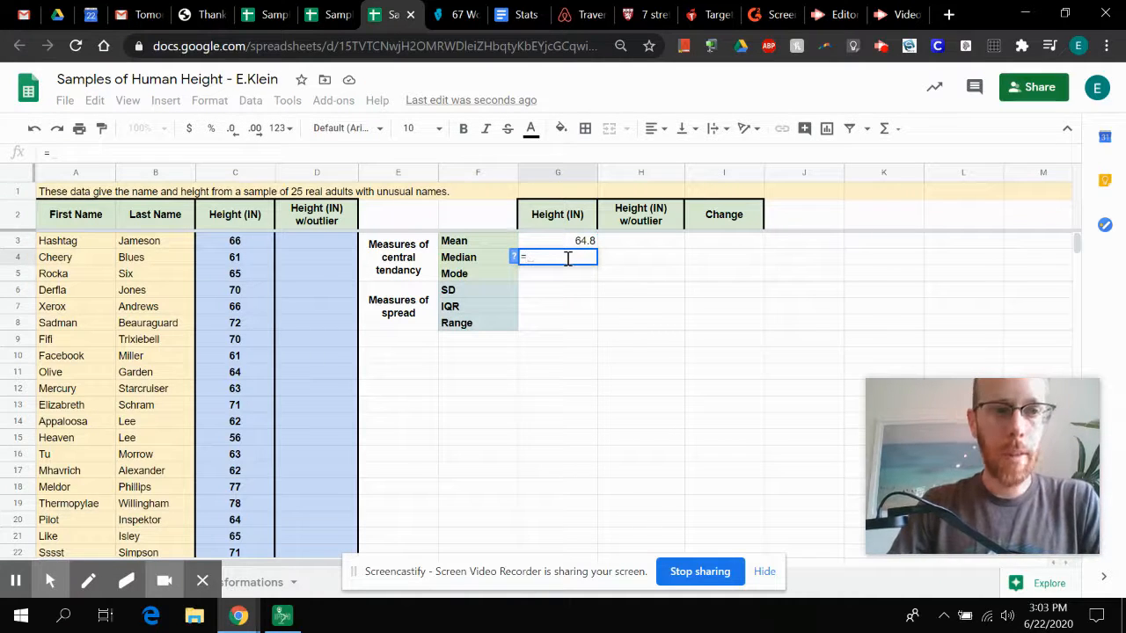
pyautogui.write('med')
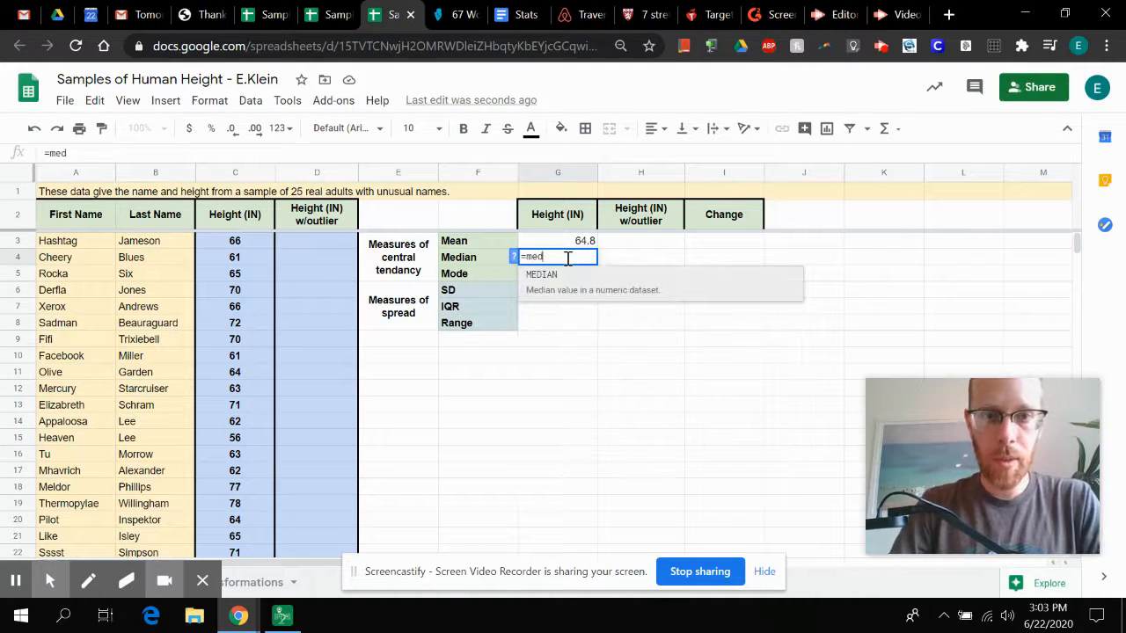
pyautogui.write('ian')
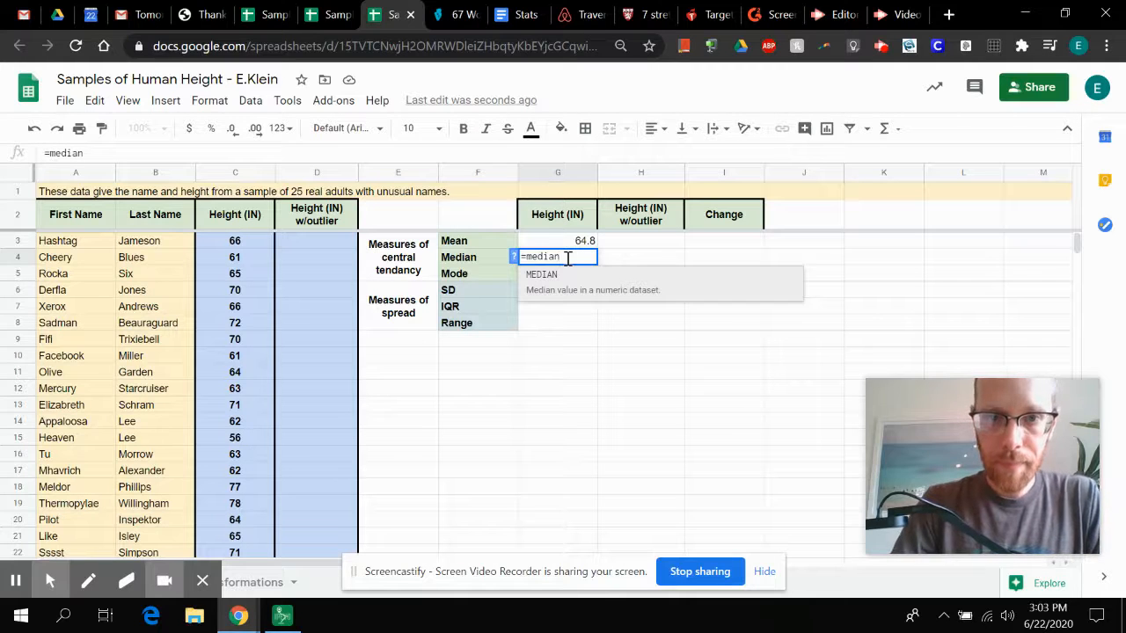
pyautogui.write('(')
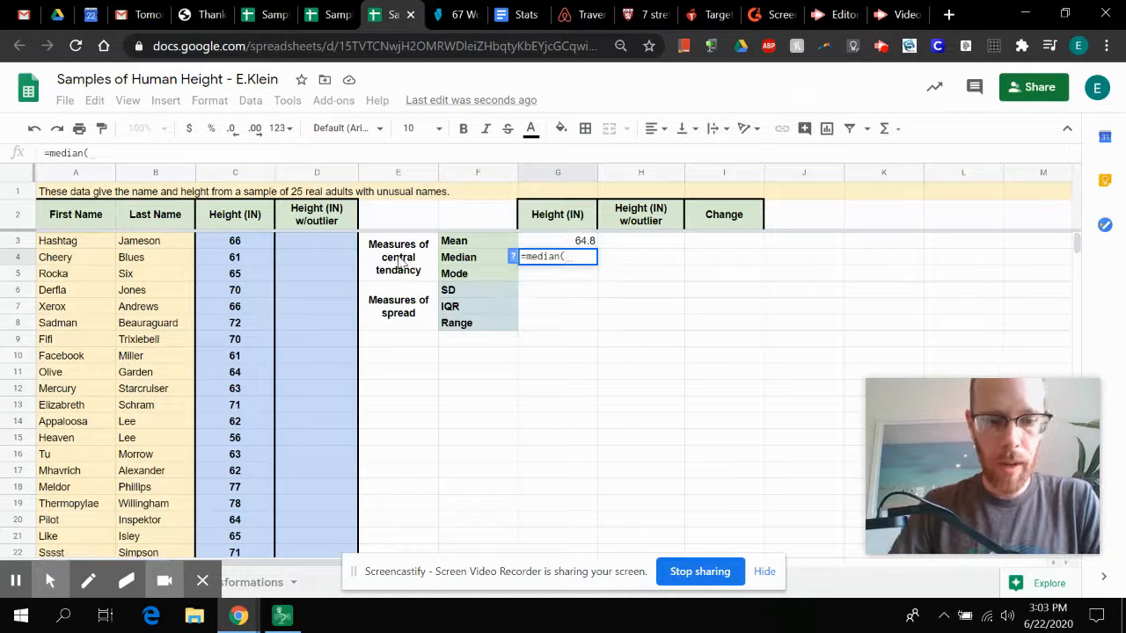
pyautogui.write('C3:')
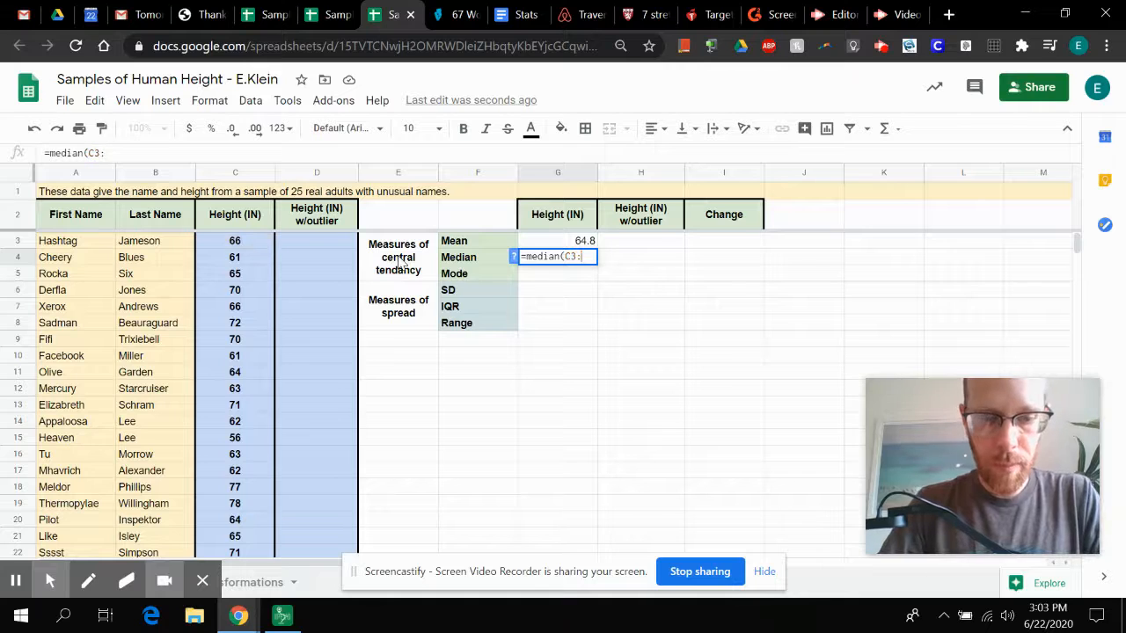
pyautogui.write('C27)')
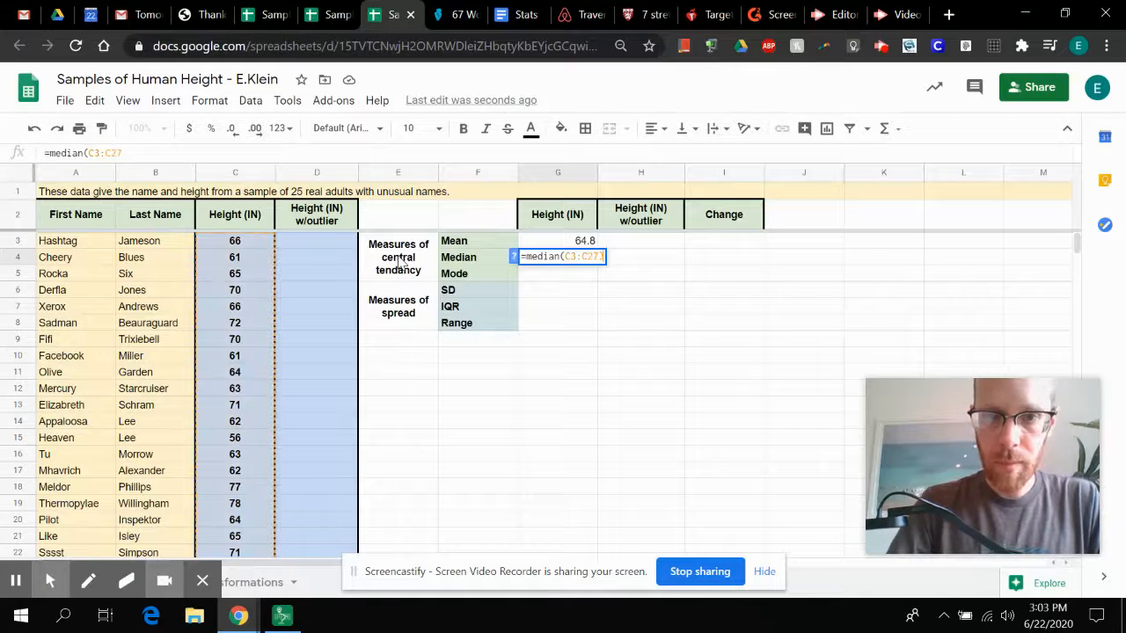
pyautogui.press('Return')
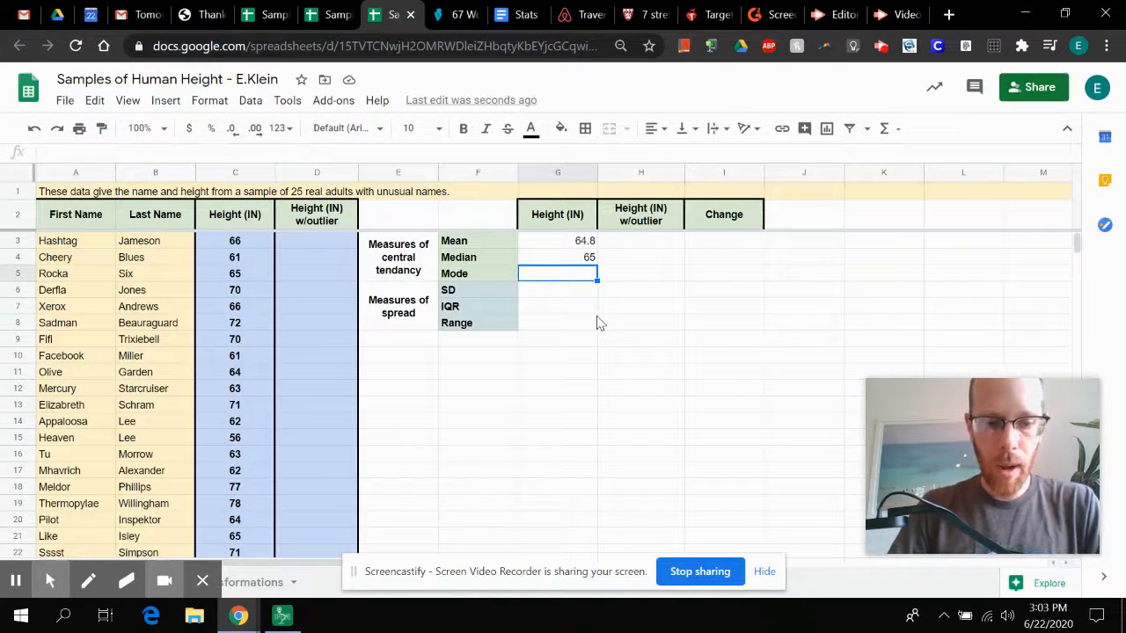
# Step: Calculate the mode of the heights in G5 with the formula =mode(C3:C27)
pyautogui.write('=')
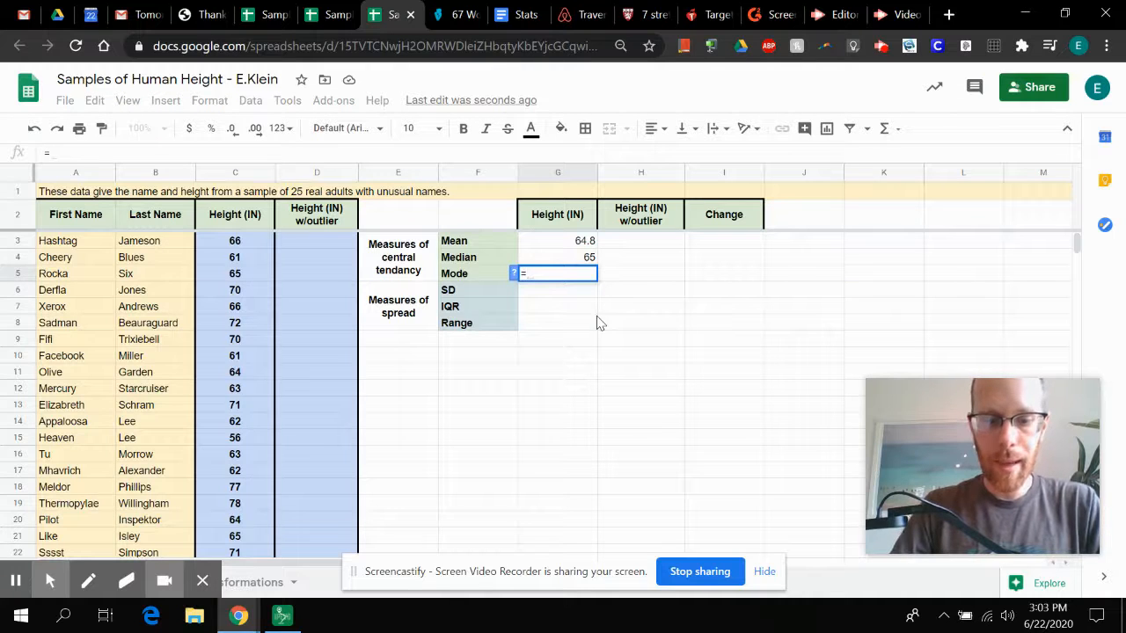
pyautogui.write('mode')
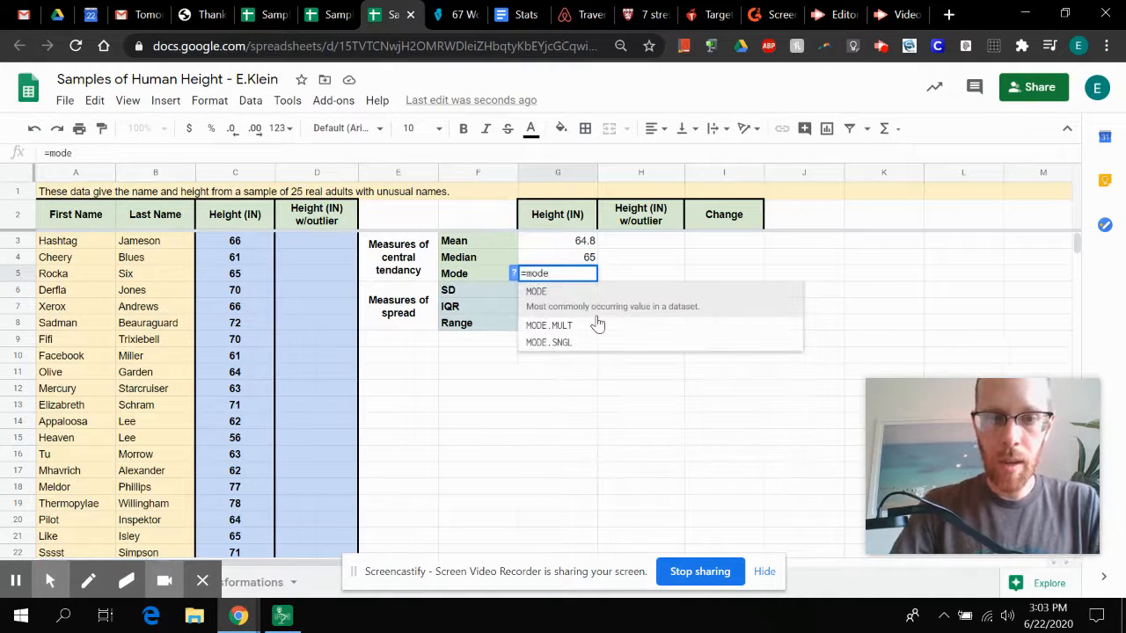
pyautogui.write('(C')
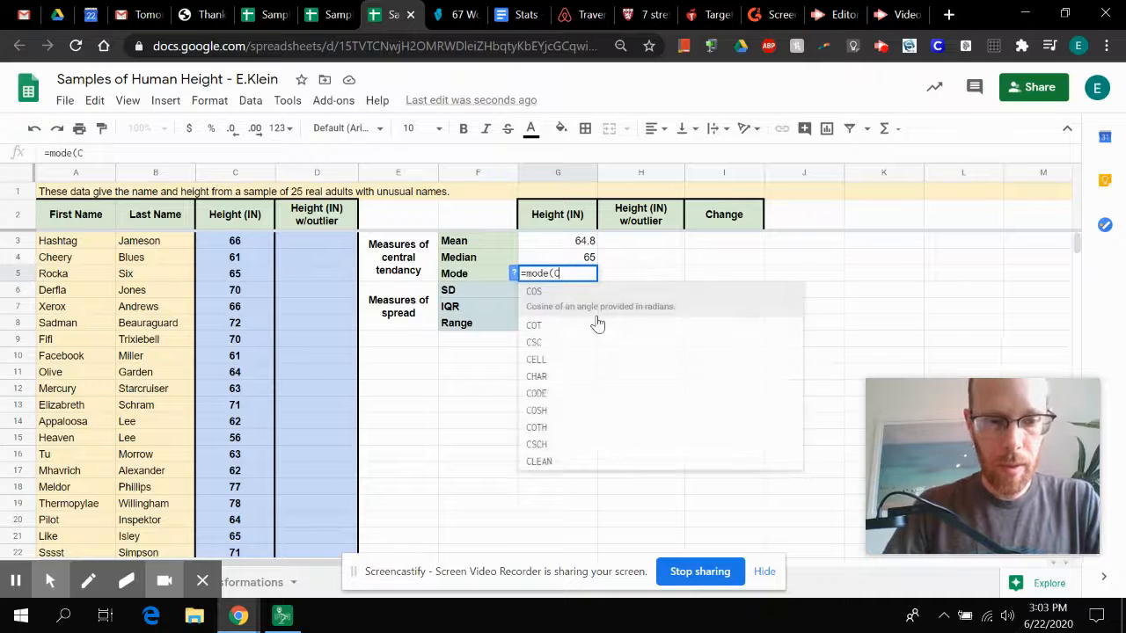
pyautogui.write('3:C27')
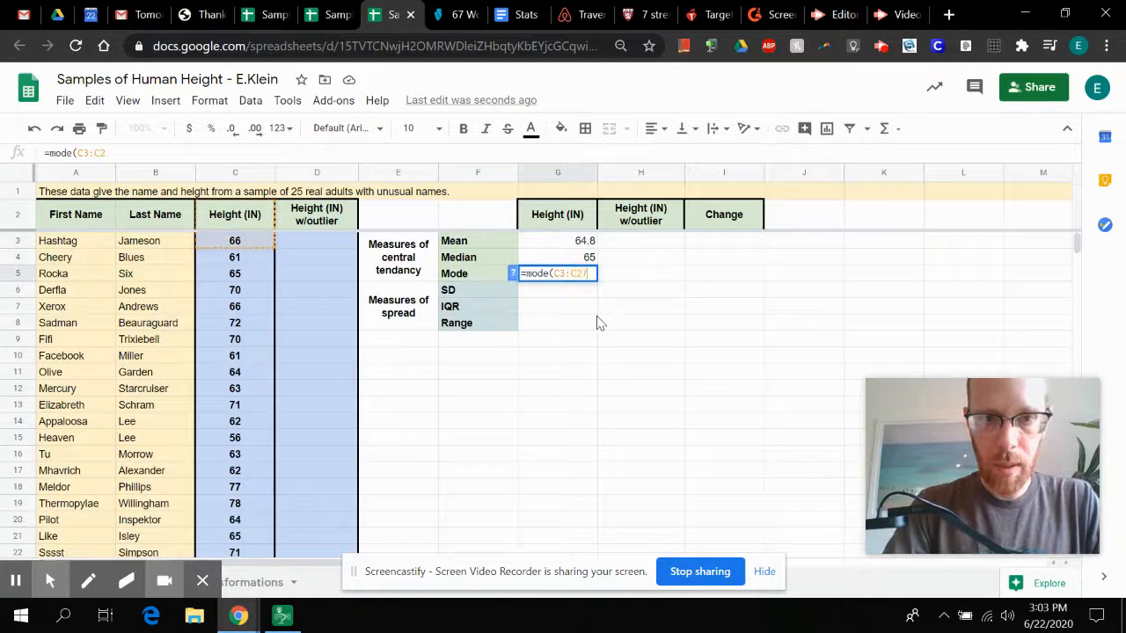
pyautogui.write(')')
pyautogui.press('Return')
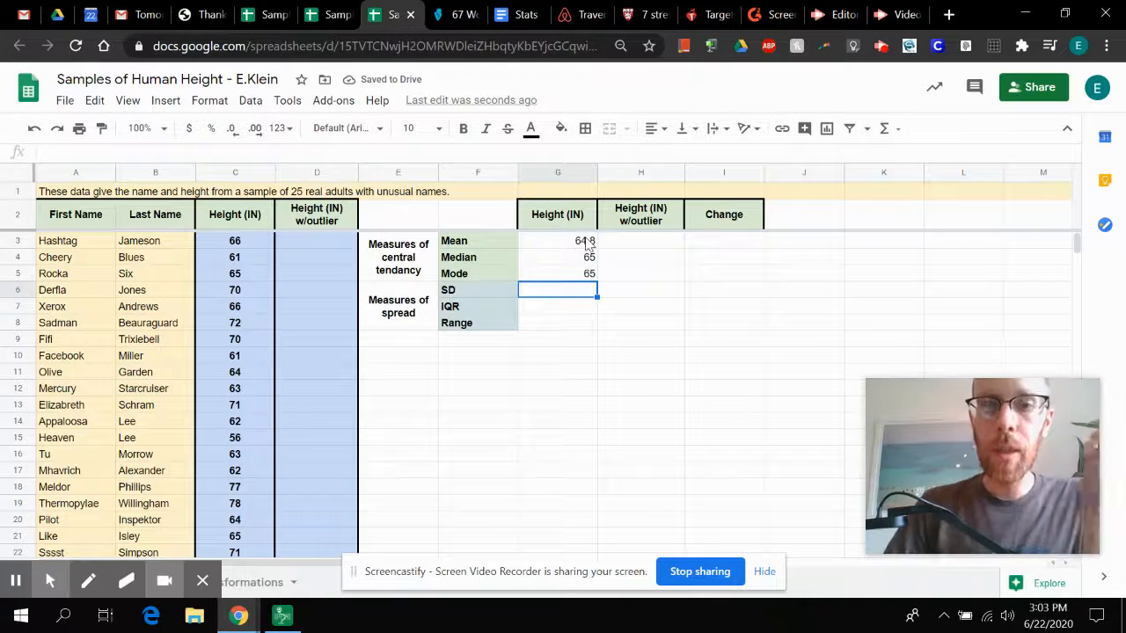
# Step: Review the Mean, Median and Mode formulas in G3 to G5 under Height (IN)
pyautogui.click(588, 242)
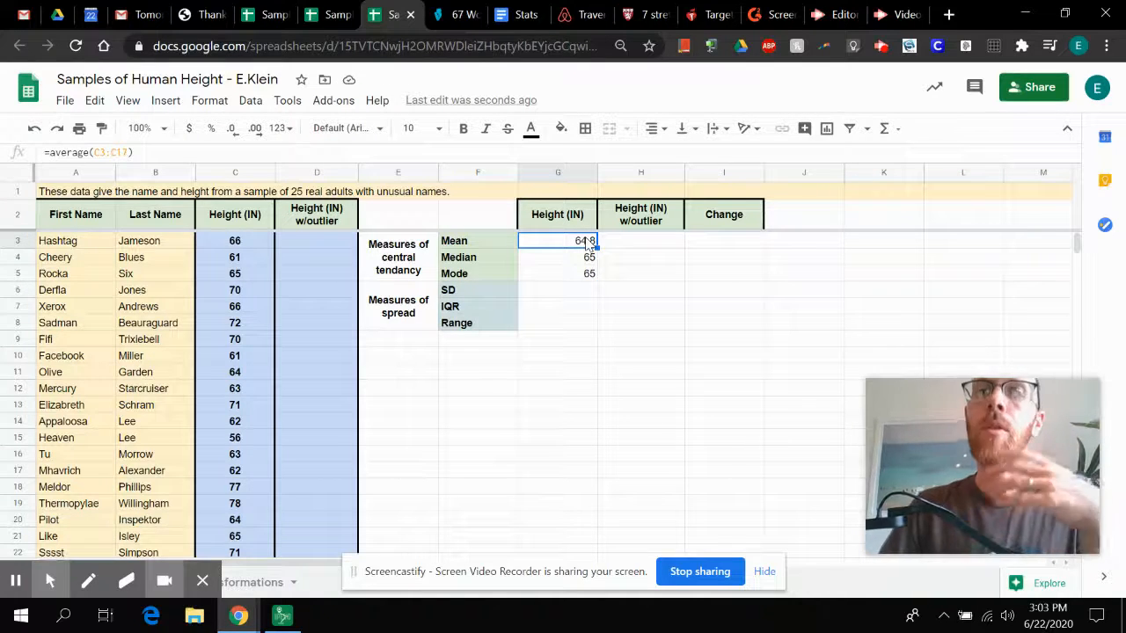
pyautogui.press('Down')
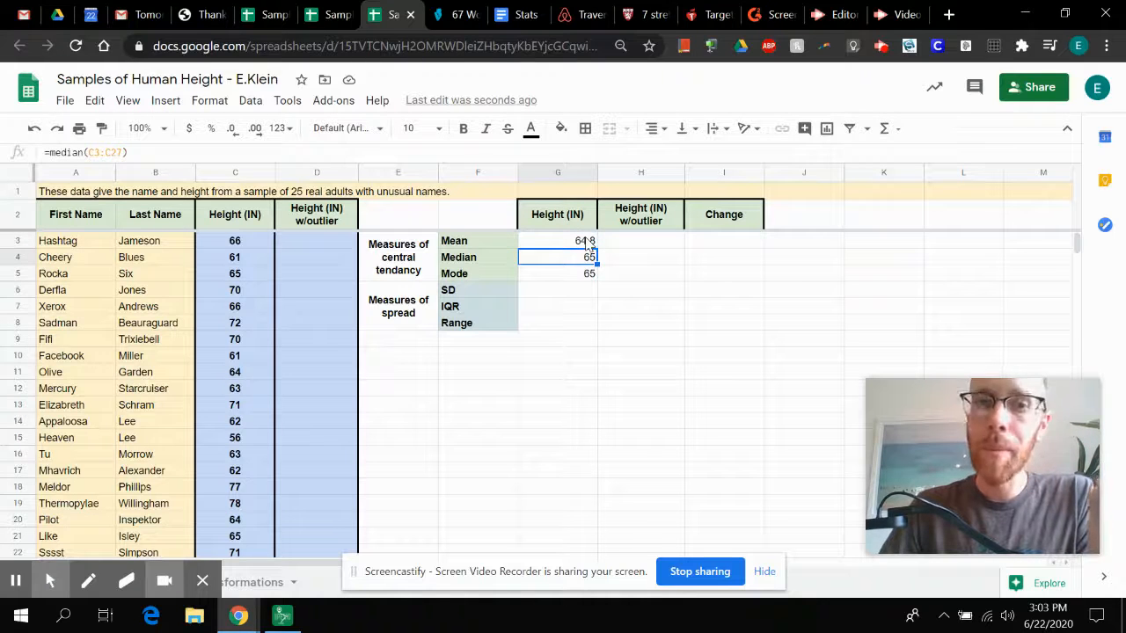
pyautogui.press('Down')
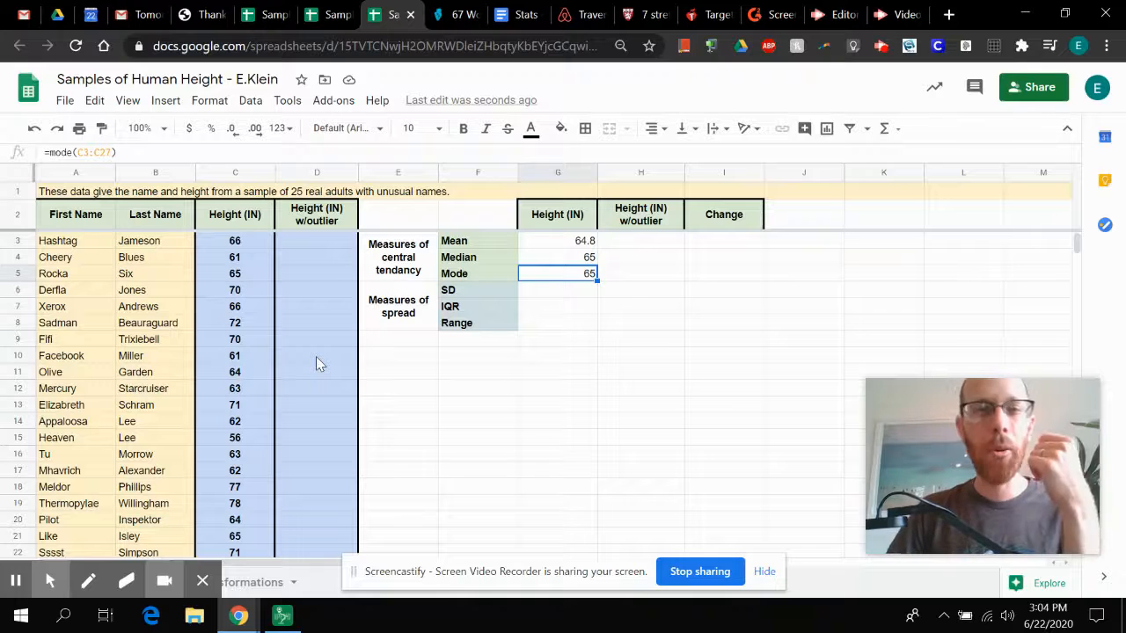
pyautogui.click(251, 243)
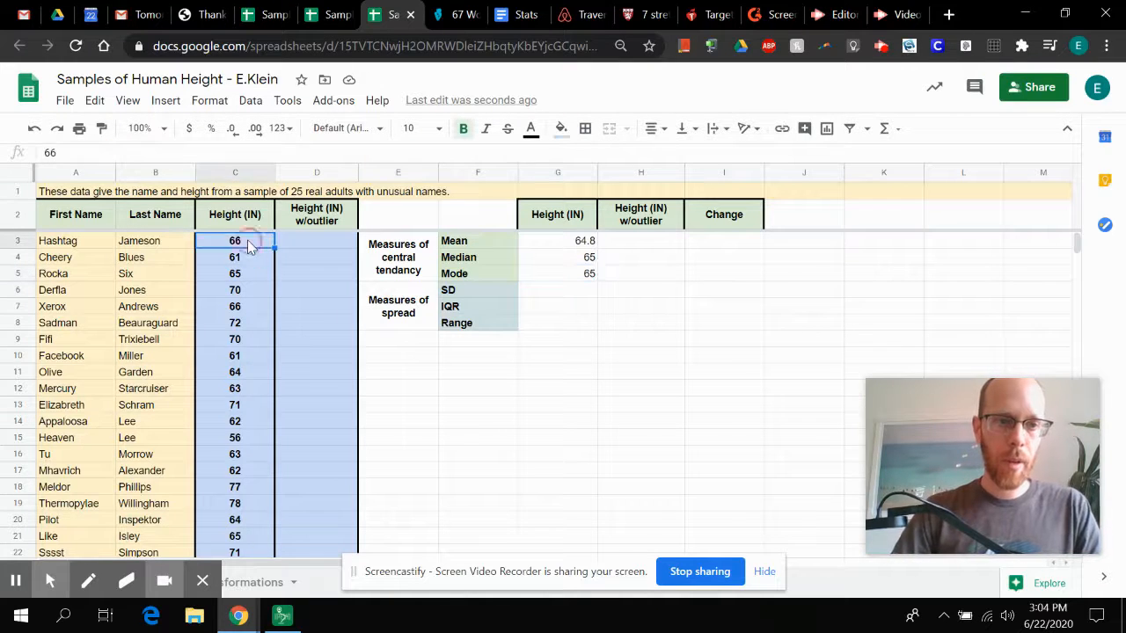
pyautogui.scroll(-4, 286, 309)
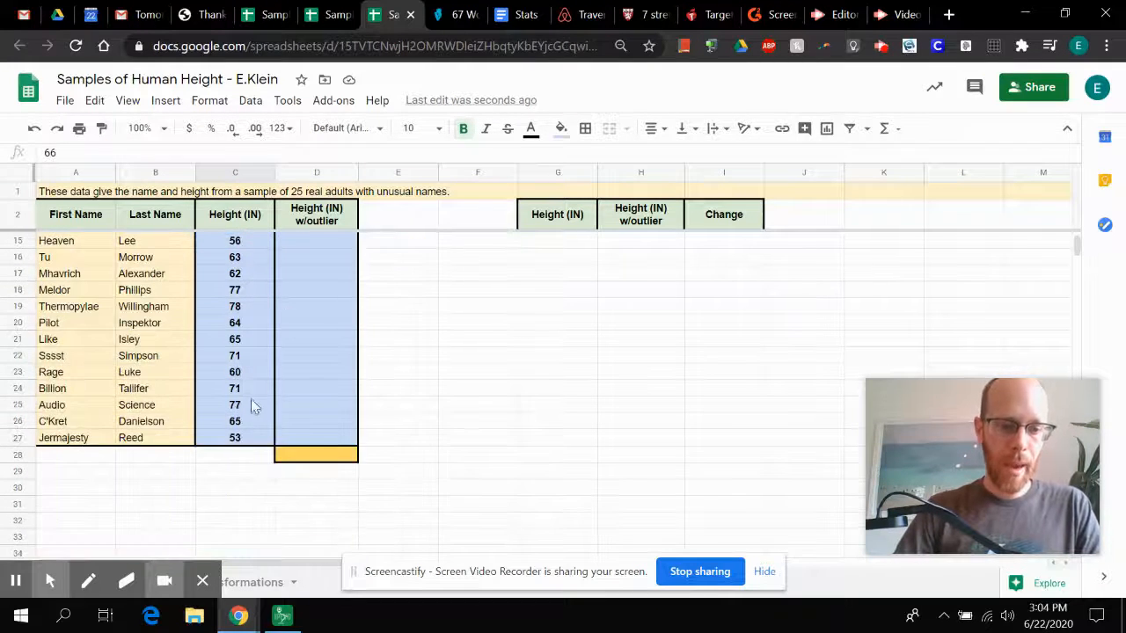
pyautogui.keyDown('shift'); pyautogui.click(236, 439); pyautogui.keyUp('shift')
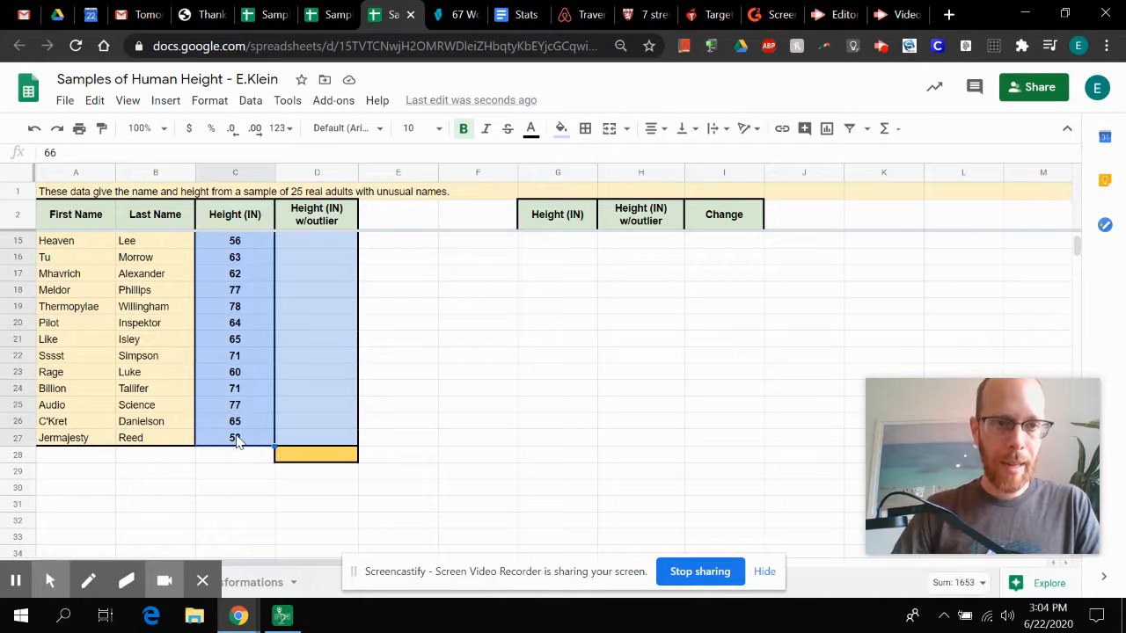
pyautogui.scroll(4, 276, 364)
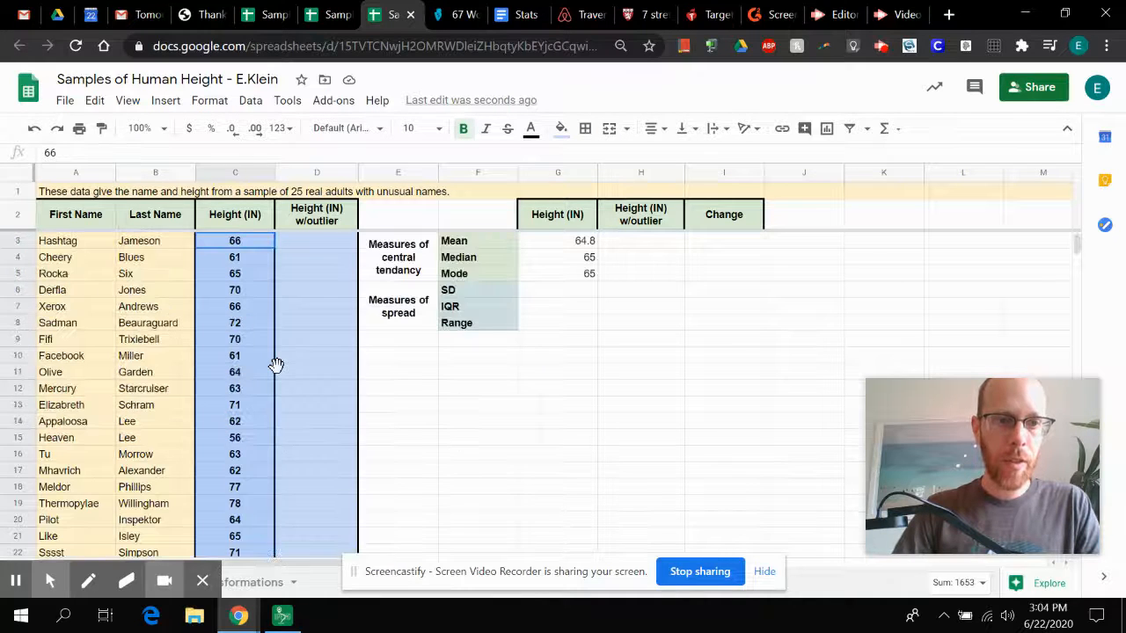
# Step: Copy all the Height (IN) values in C3:C27
pyautogui.click(240, 243)
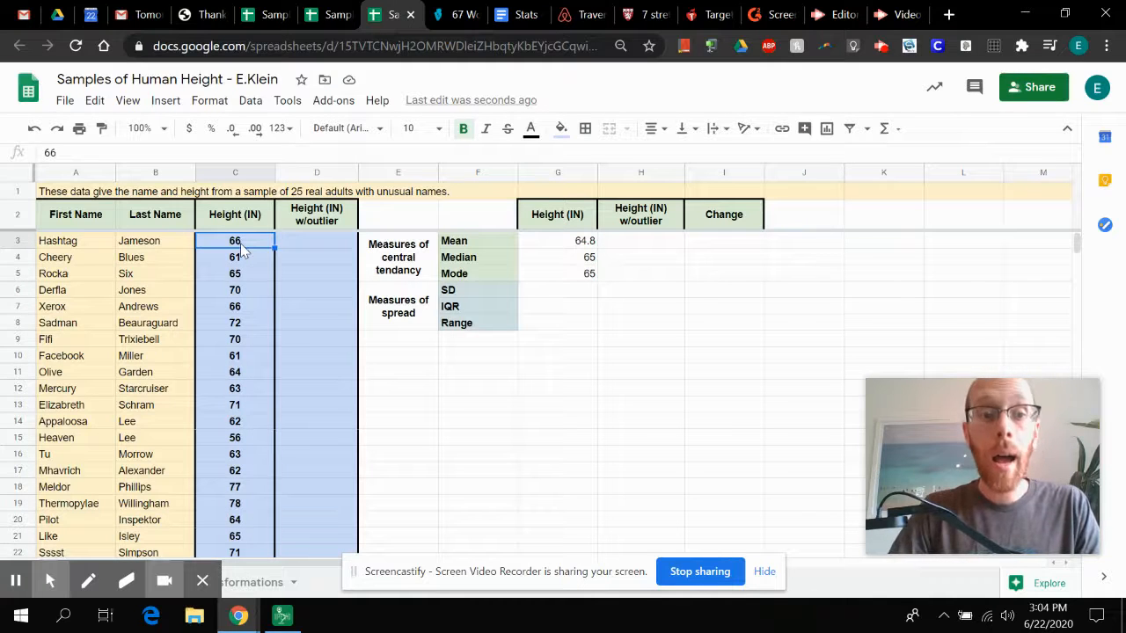
pyautogui.hotkey('shift', 'Down')
pyautogui.hotkey('shift', 'Down')
pyautogui.hotkey('shift', 'Down')
pyautogui.hotkey('shift', 'Down')
pyautogui.hotkey('shift', 'Down')
pyautogui.hotkey('shift', 'Down')
pyautogui.hotkey('shift', 'Down')
pyautogui.hotkey('shift', 'Down')
pyautogui.hotkey('shift', 'Down')
pyautogui.hotkey('shift', 'Down')
pyautogui.hotkey('shift', 'Down')
pyautogui.hotkey('shift', 'Down')
pyautogui.hotkey('shift', 'Down')
pyautogui.hotkey('shift', 'Down')
pyautogui.hotkey('shift', 'Down')
pyautogui.hotkey('shift', 'Down')
pyautogui.hotkey('shift', 'Down')
pyautogui.hotkey('shift', 'Down')
pyautogui.hotkey('shift', 'Down')
pyautogui.hotkey('shift', 'Down')
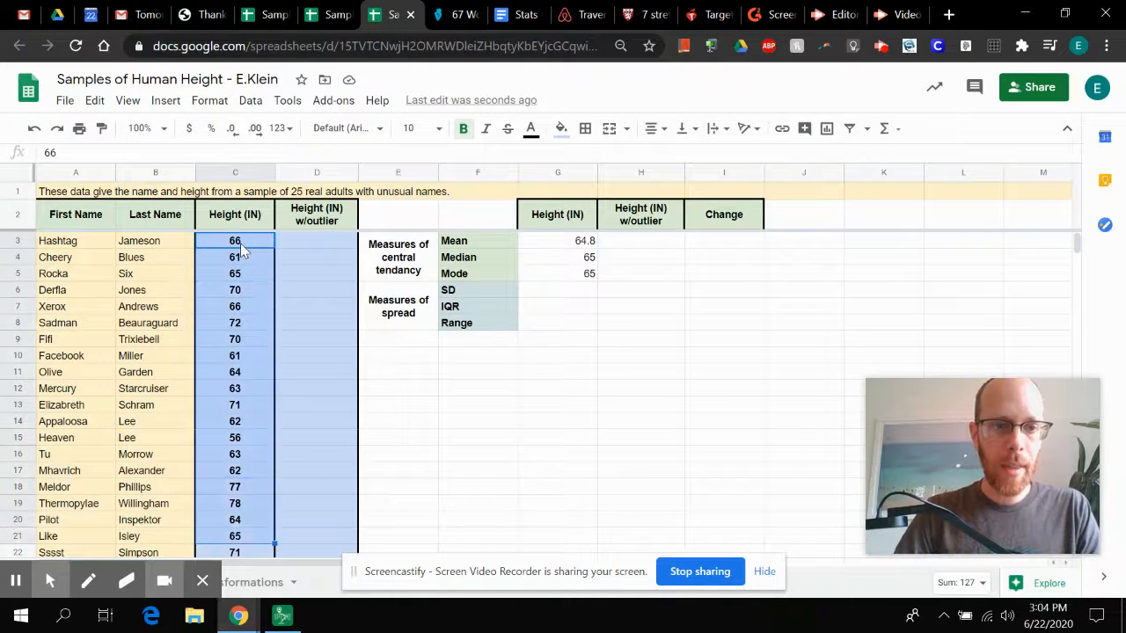
pyautogui.hotkey('shift', 'Down')
pyautogui.hotkey('shift', 'Up')
pyautogui.hotkey('shift', 'Up')
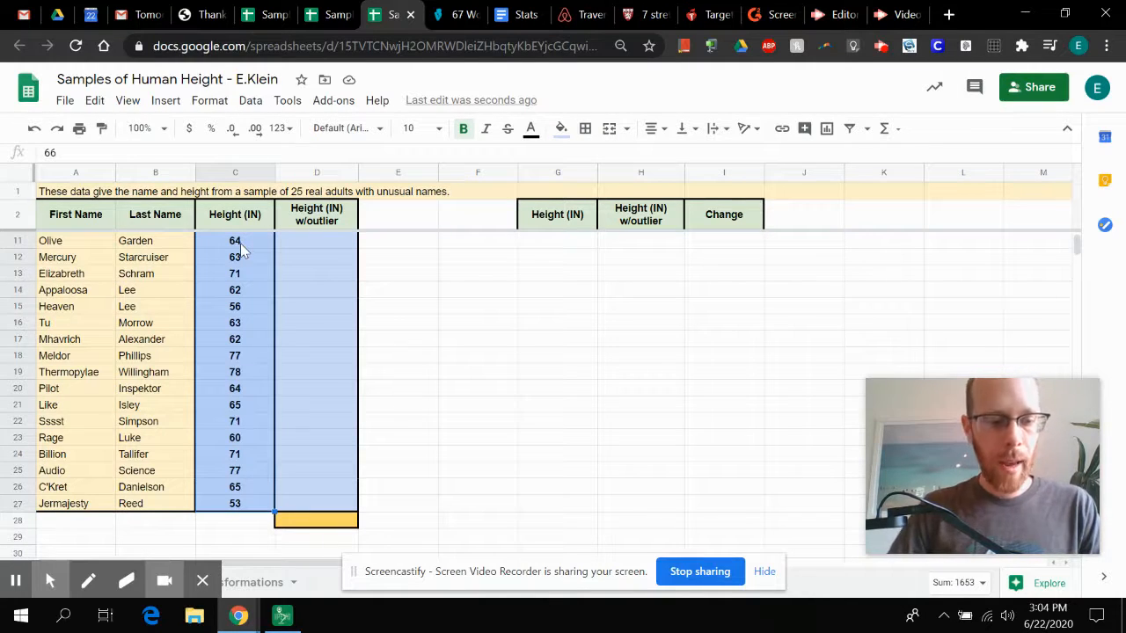
pyautogui.click(61, 100)
pyautogui.moveTo(96, 105)
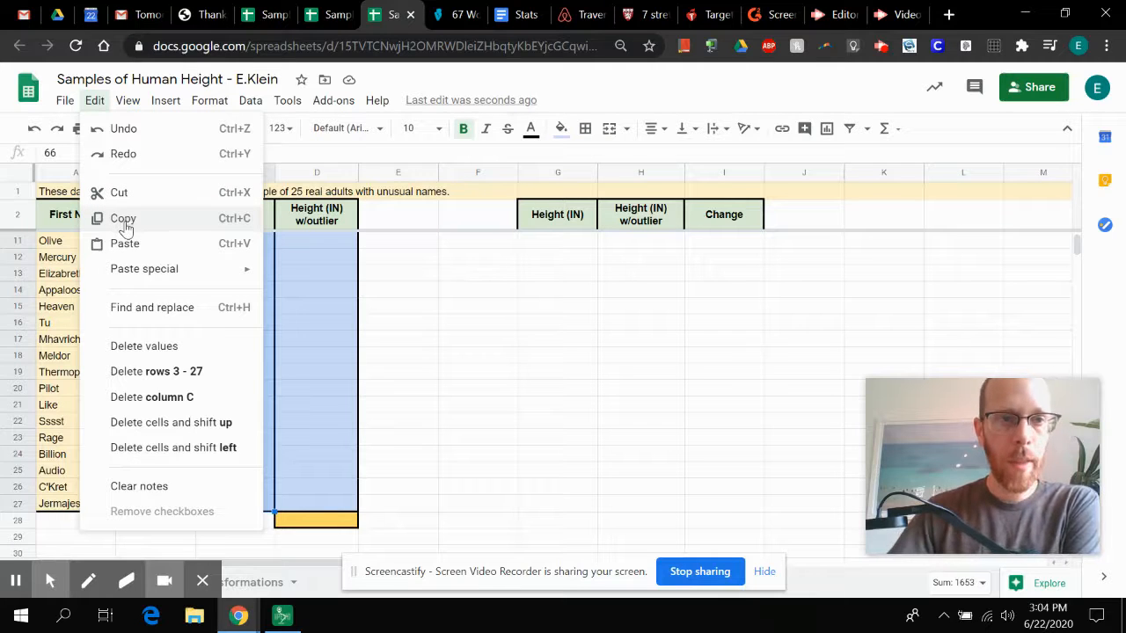
pyautogui.click(243, 230)
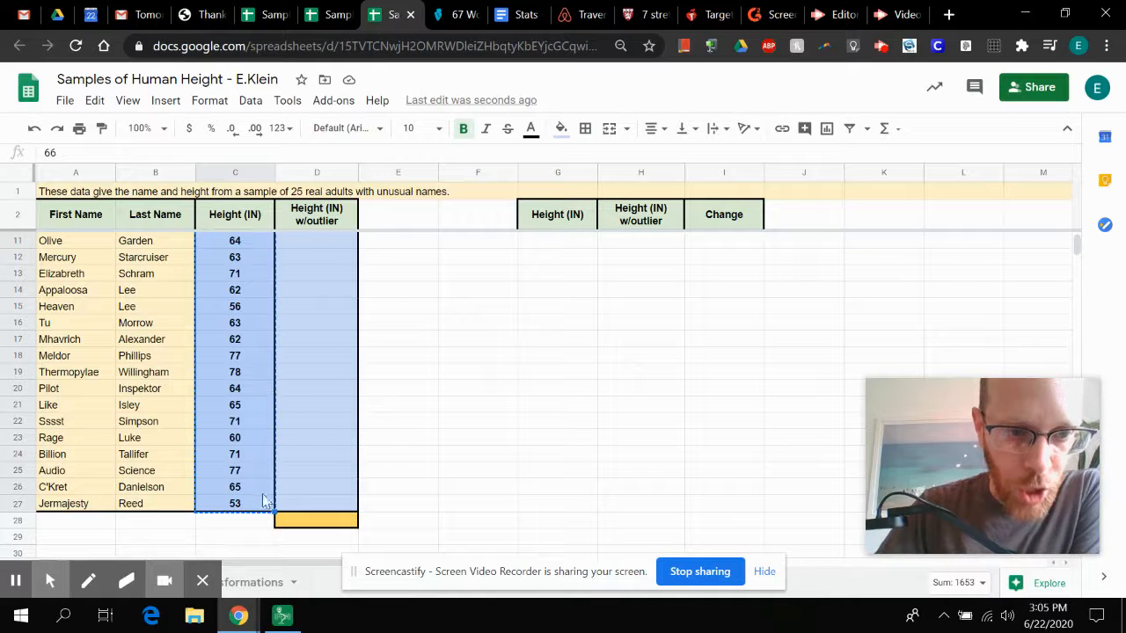
# Step: Paste the copied heights into the Height (IN) w/outlier column starting at D3
pyautogui.scroll(3, 239, 320)
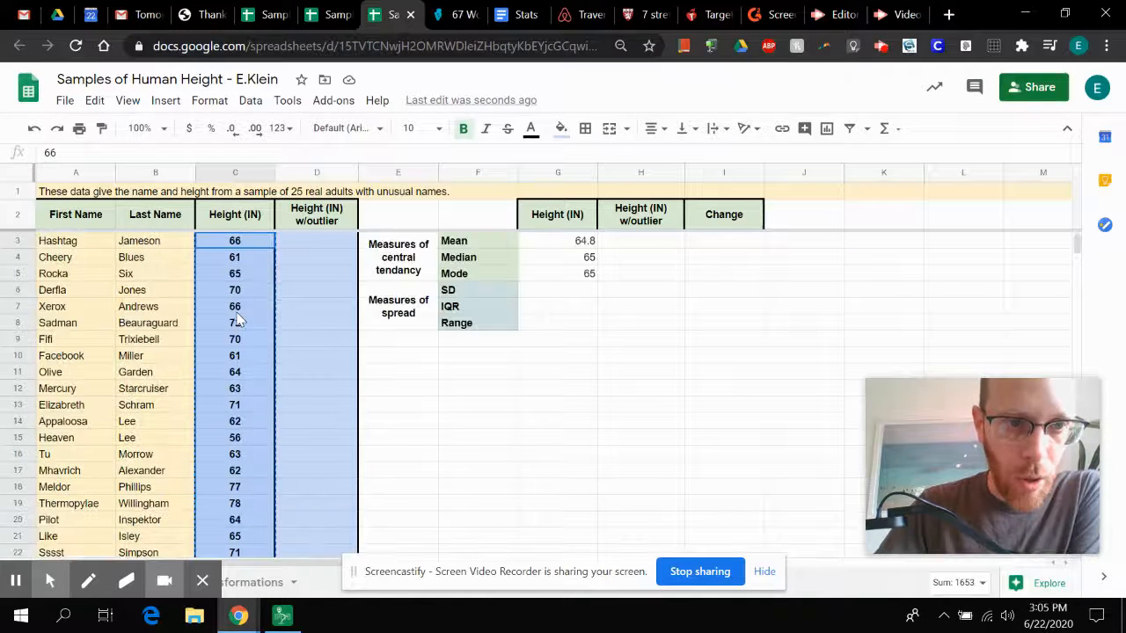
pyautogui.click(324, 241)
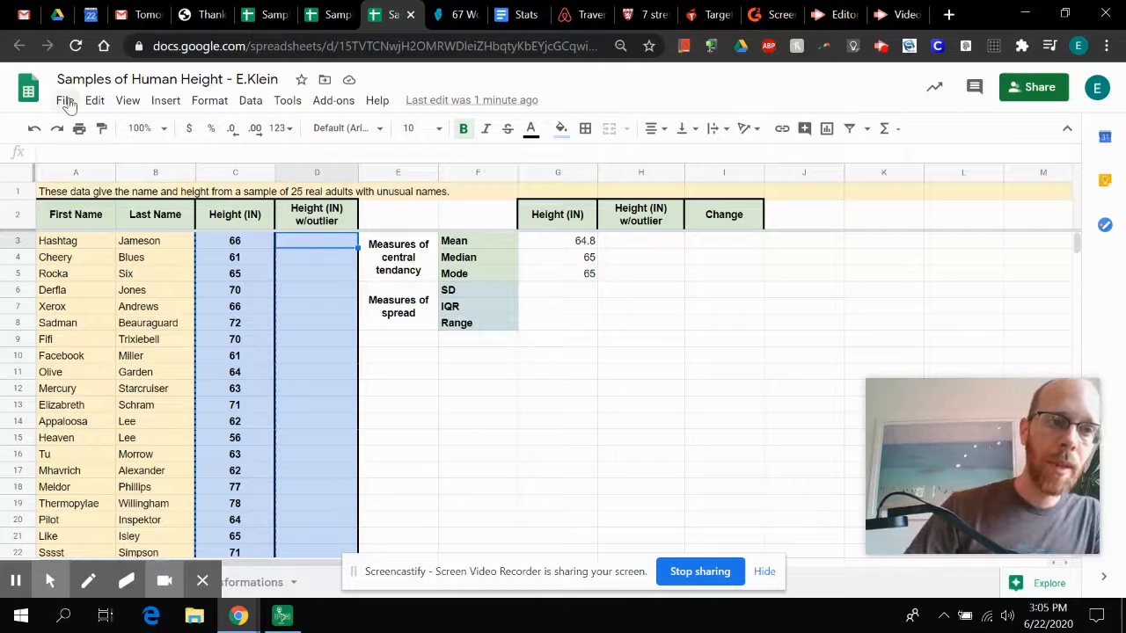
pyautogui.click(98, 104)
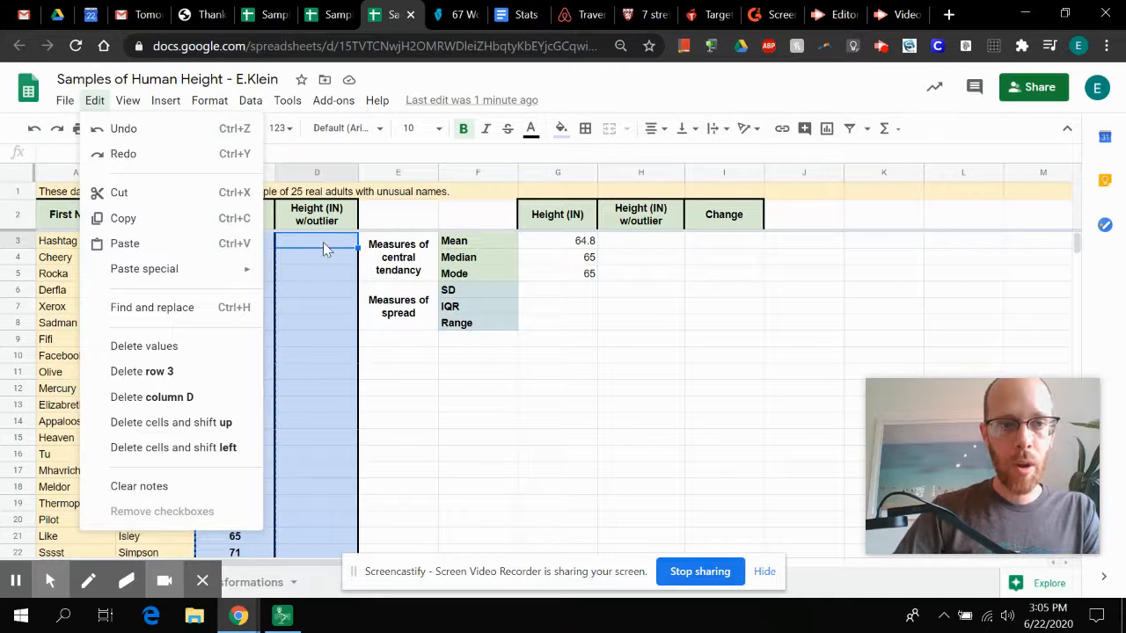
pyautogui.click(311, 246)
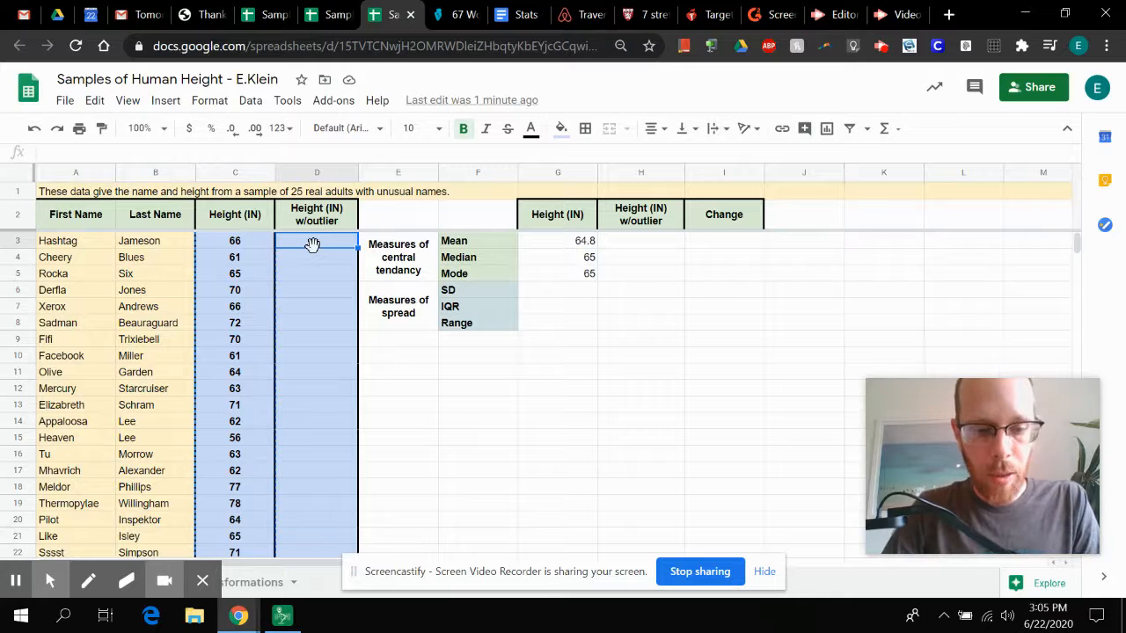
pyautogui.hotkey('ctrl', 'v')
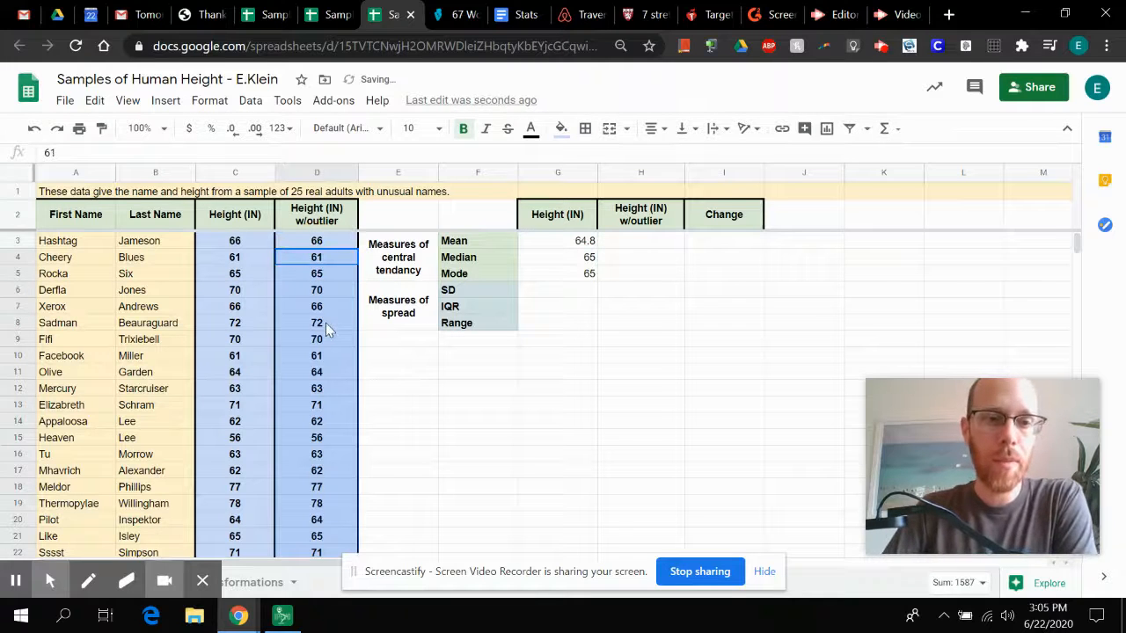
# Step: Add an outlier height of 107 in D28, the orange cell below the Height (IN) w/outlier data
pyautogui.scroll(-3, 325, 323)
pyautogui.scroll(3, 326, 322)
pyautogui.scroll(-3, 325, 323)
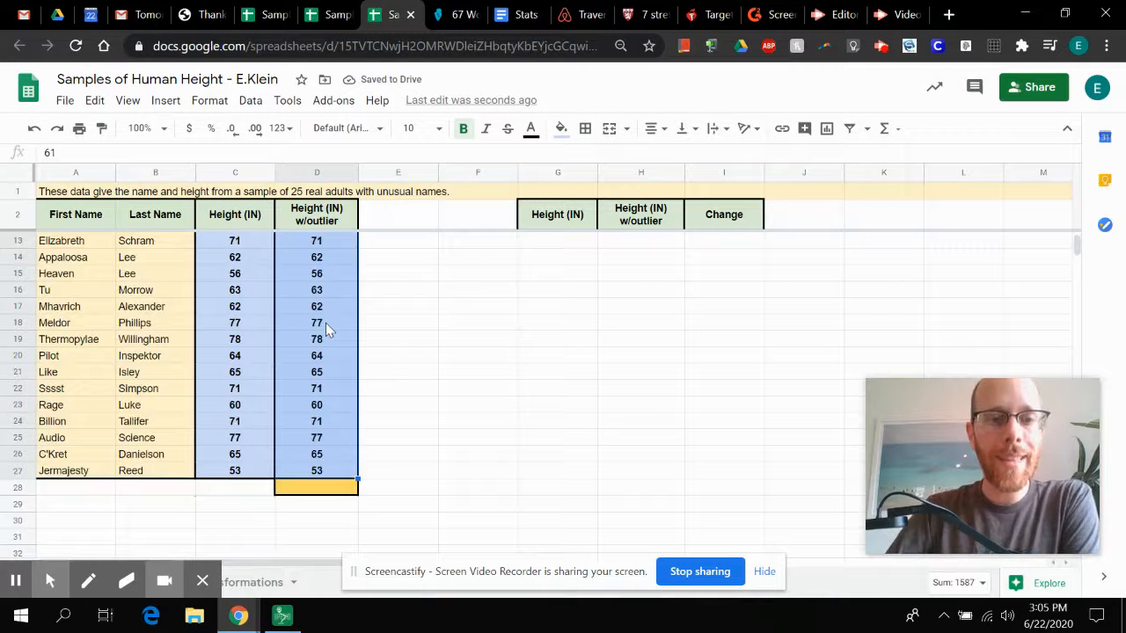
pyautogui.click(300, 490)
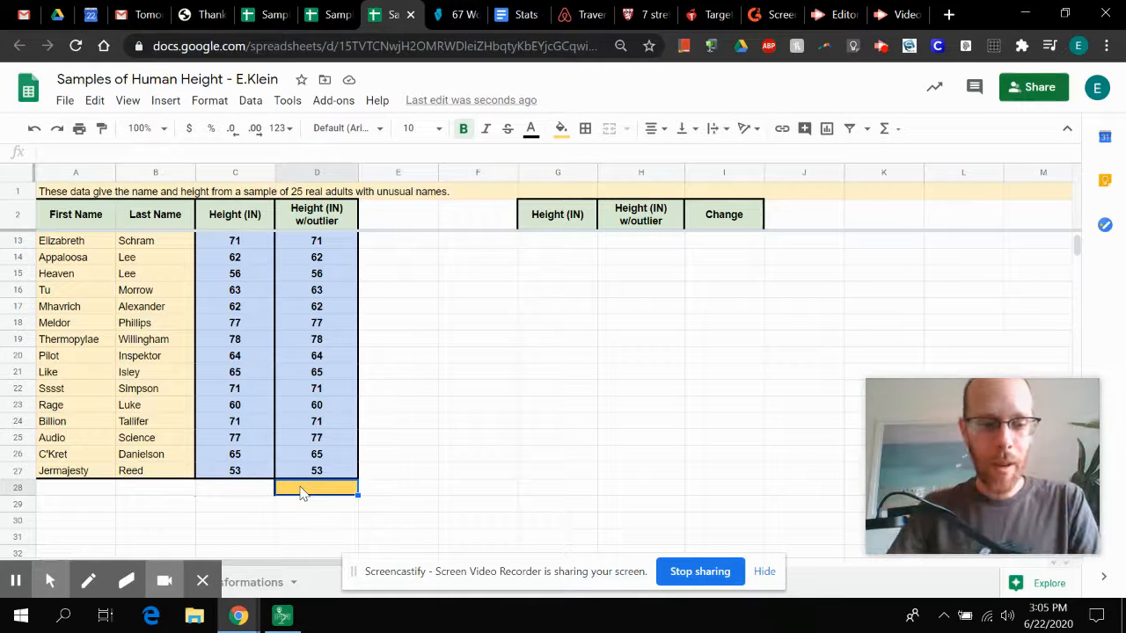
pyautogui.write('107')
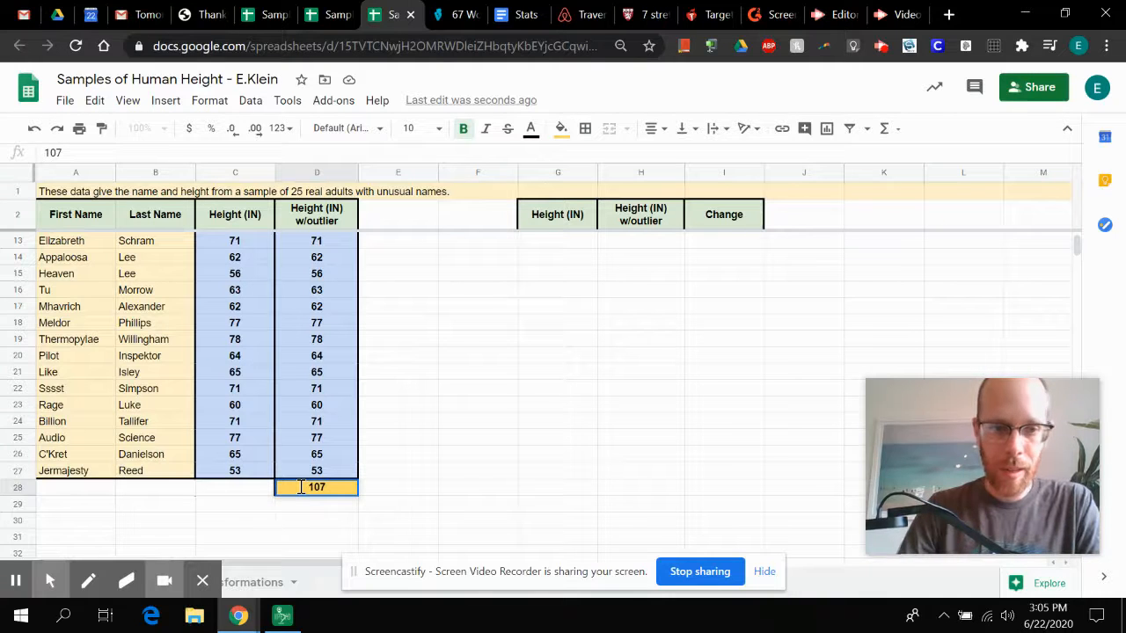
pyautogui.press('Return')
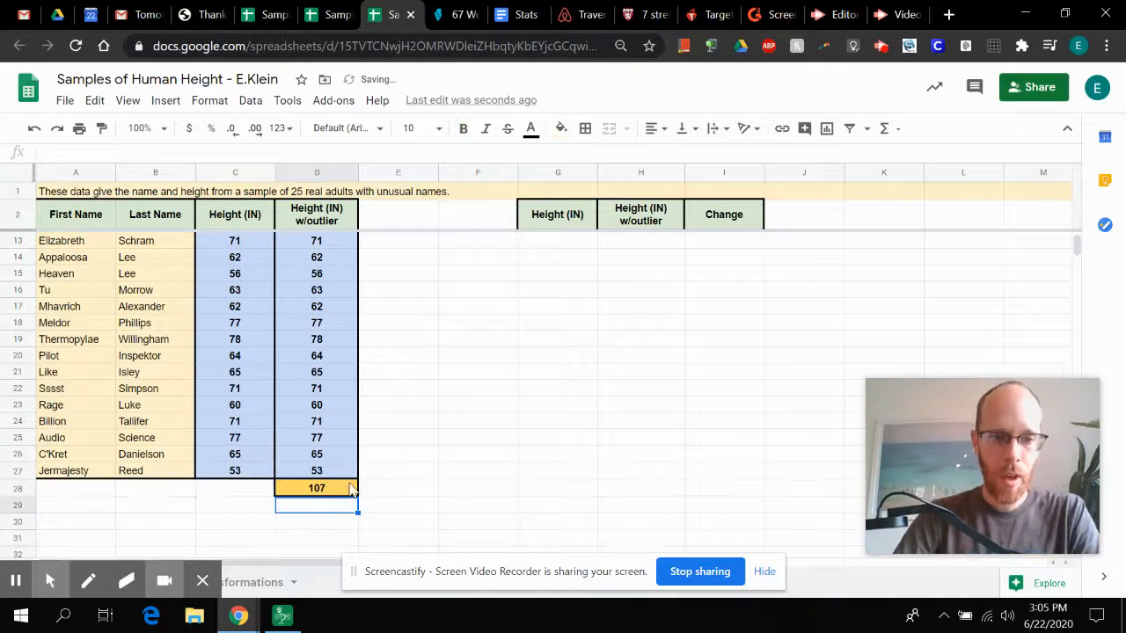
pyautogui.click(346, 490)
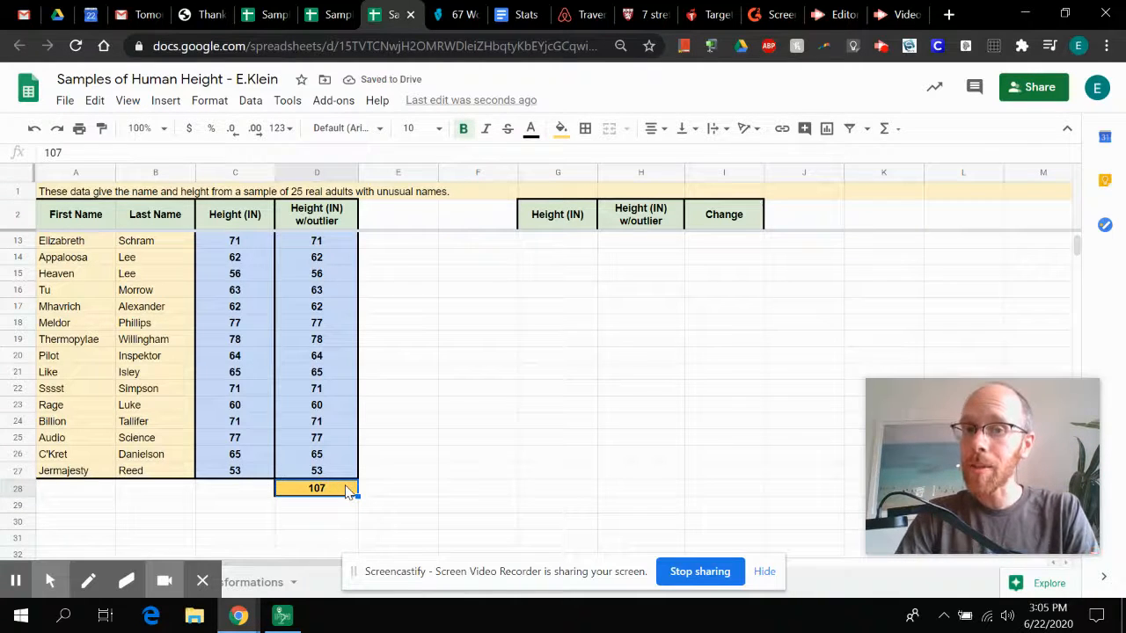
# Step: Examine the Height (IN) w/outlier data from D3 through D28 and the matching Mean, Median and Mode cells H3 to H5
pyautogui.scroll(5, 567, 347)
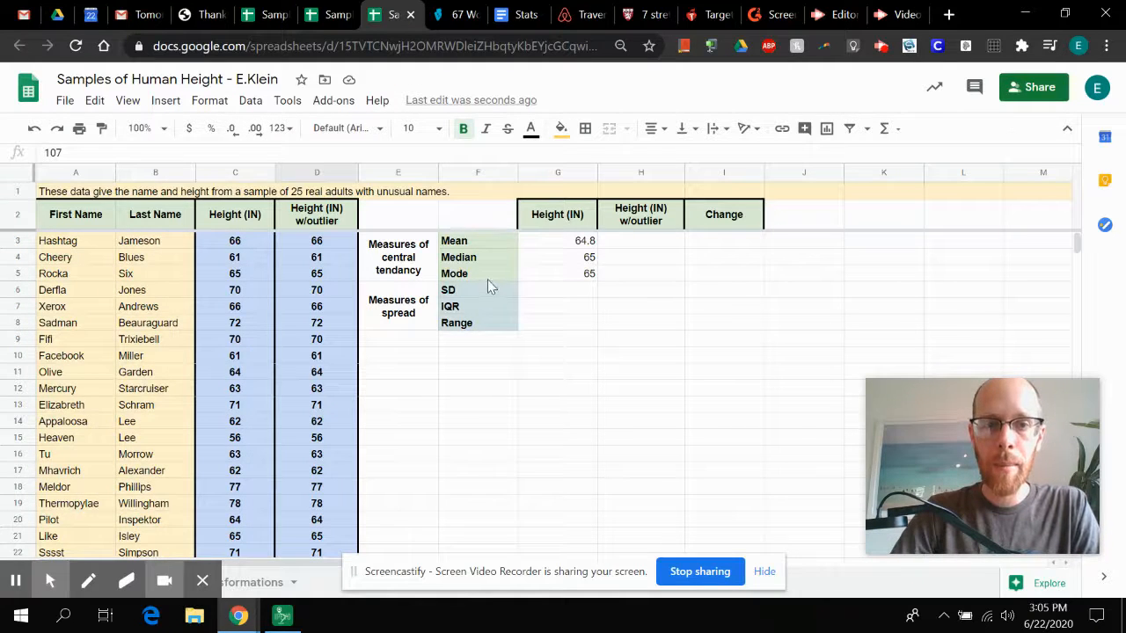
pyautogui.click(629, 249)
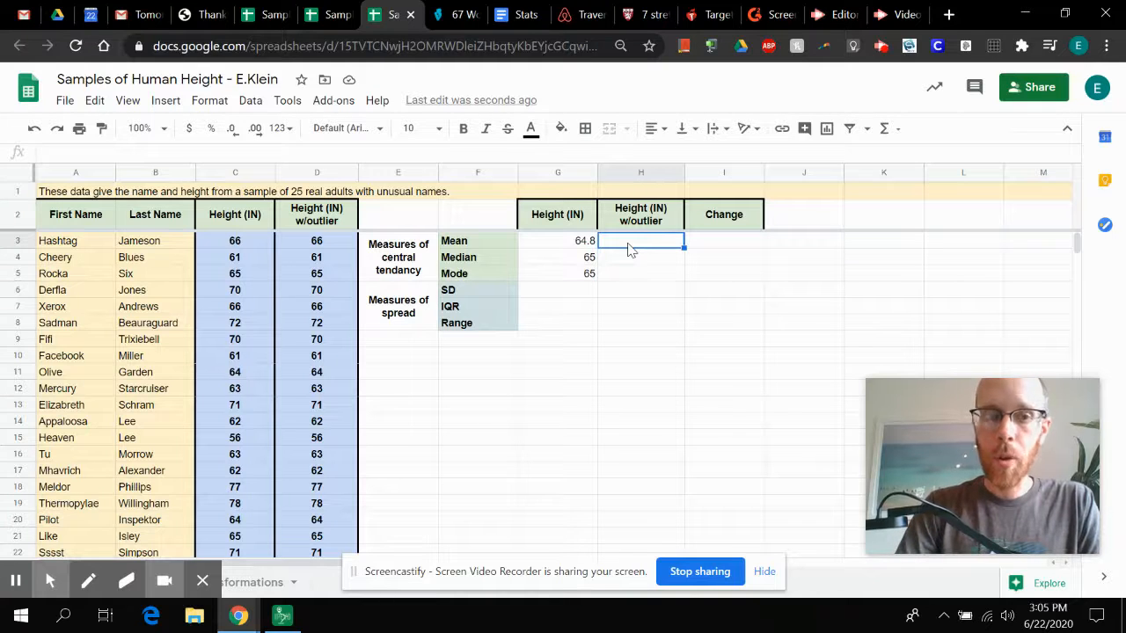
pyautogui.click(325, 244)
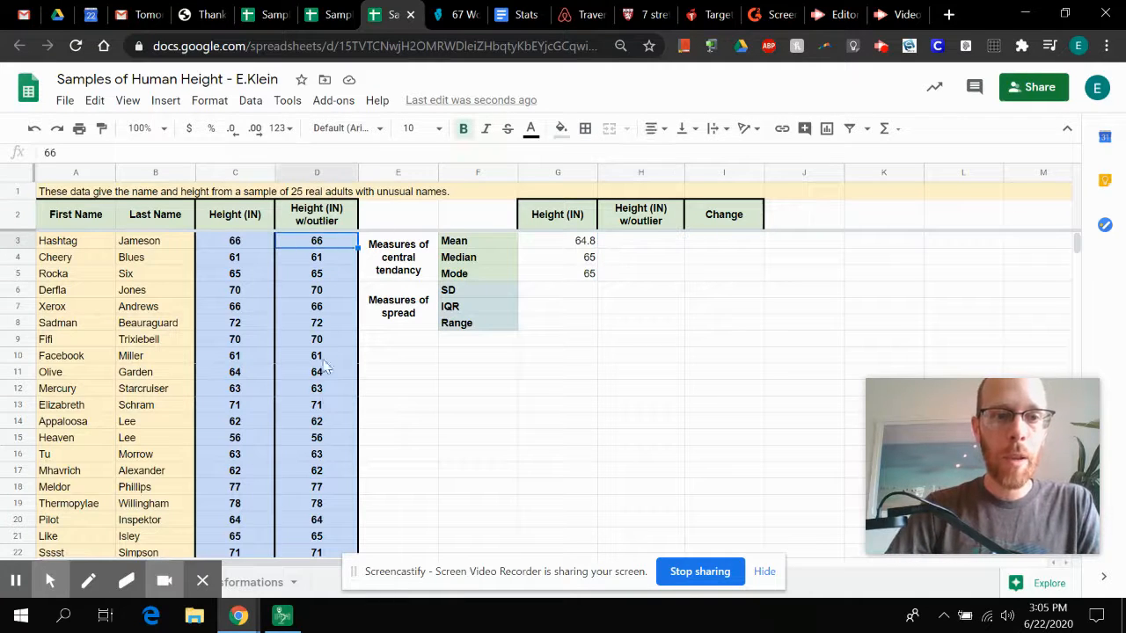
pyautogui.scroll(-1, 324, 401)
pyautogui.scroll(-4, 324, 401)
pyautogui.scroll(5, 325, 401)
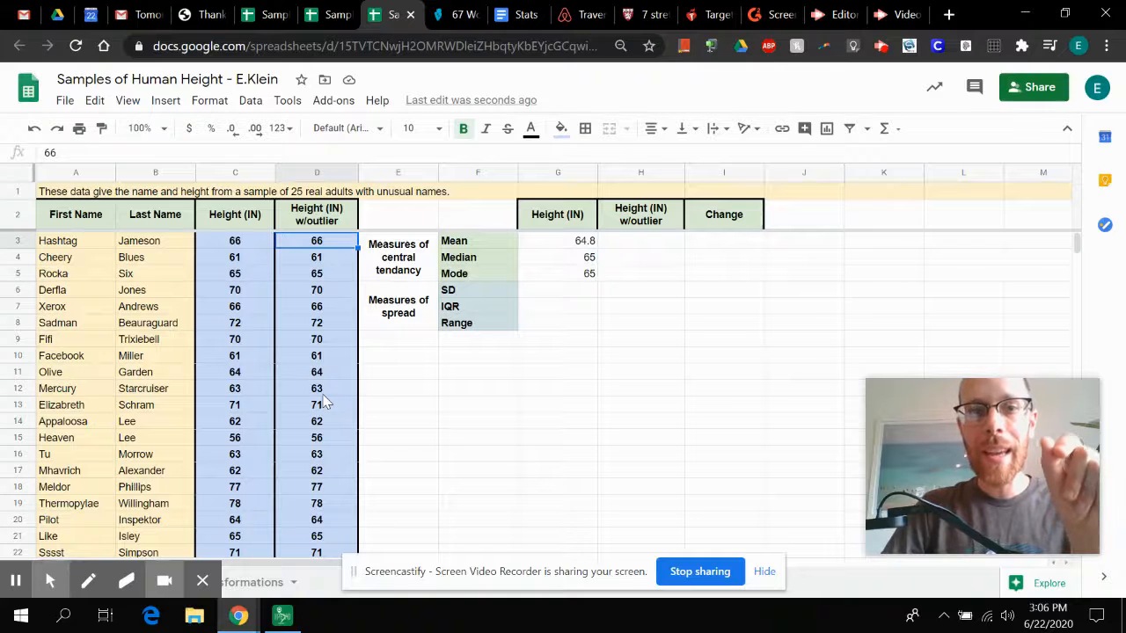
pyautogui.click(655, 249)
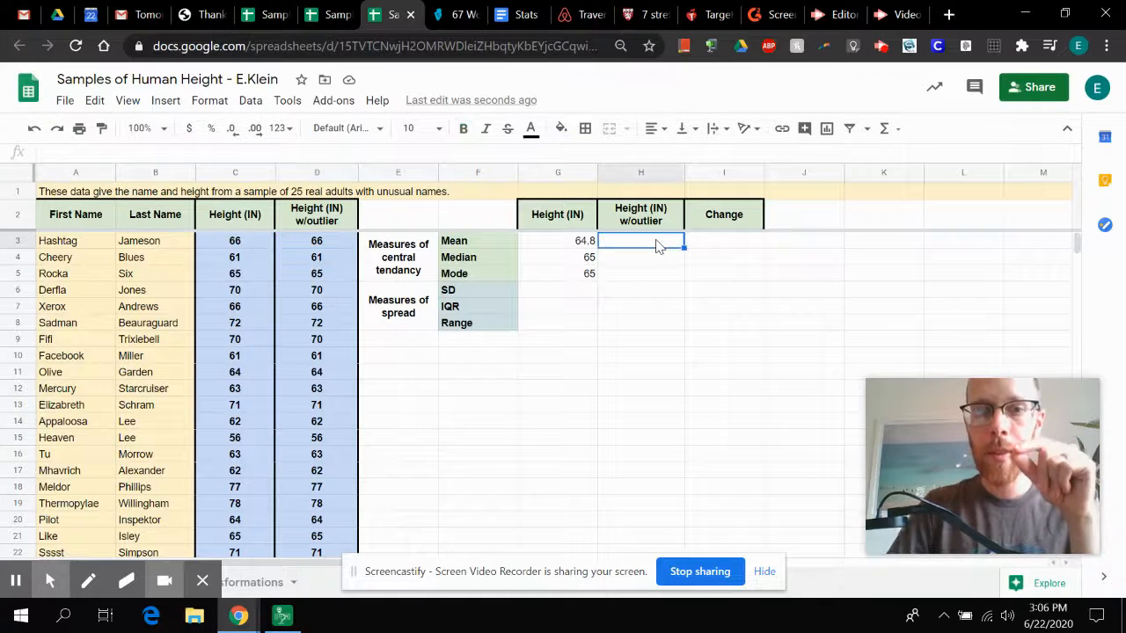
pyautogui.press('Down')
pyautogui.press('Down')
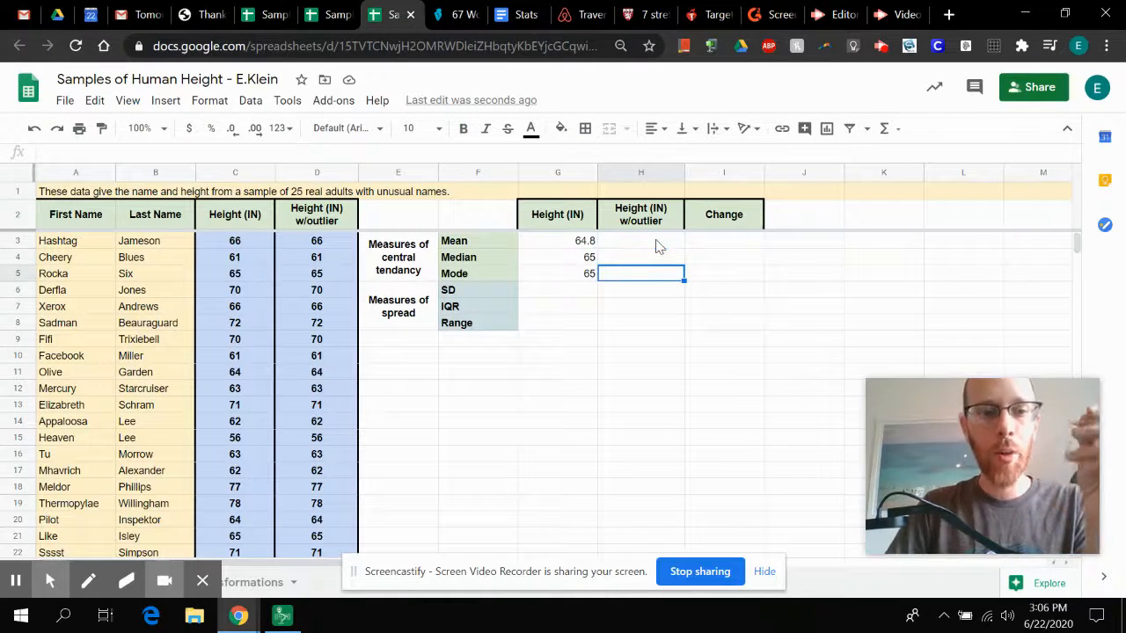
pyautogui.click(15, 582)
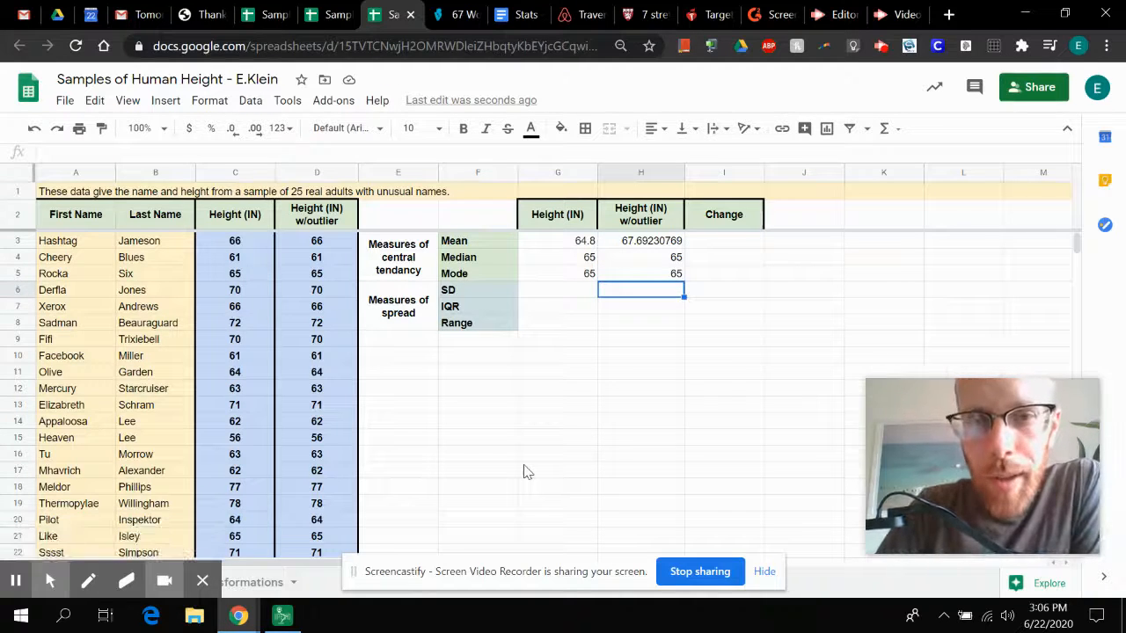
# Step: Check the Mean, Median and Mode formulas for the outlier data in H3 to H5
pyautogui.click(664, 247)
pyautogui.press('Down')
pyautogui.press('Down')
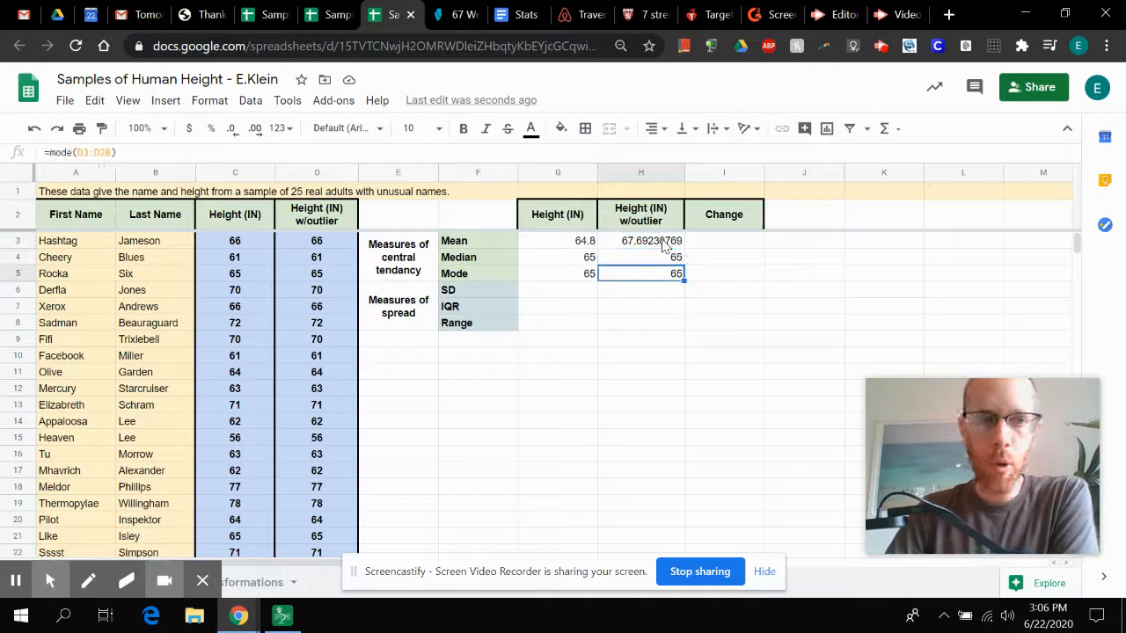
# Step: Review the average, median and mode formulas in the w/outlier summary column, from H3 down to H5
pyautogui.press('Up')
pyautogui.press('Up')
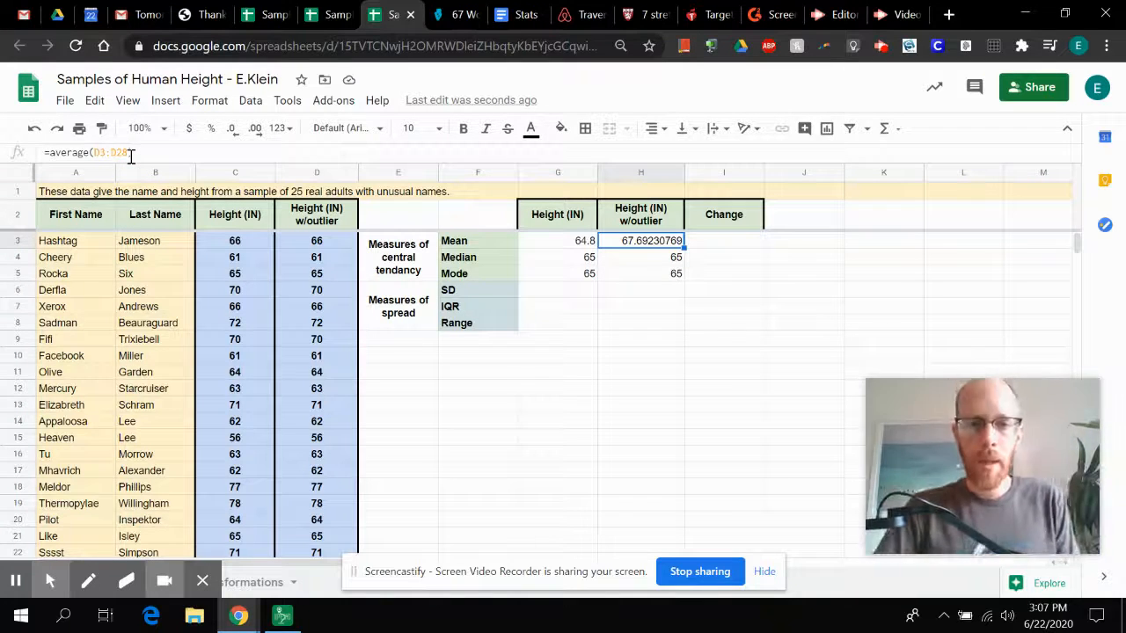
pyautogui.press('Down')
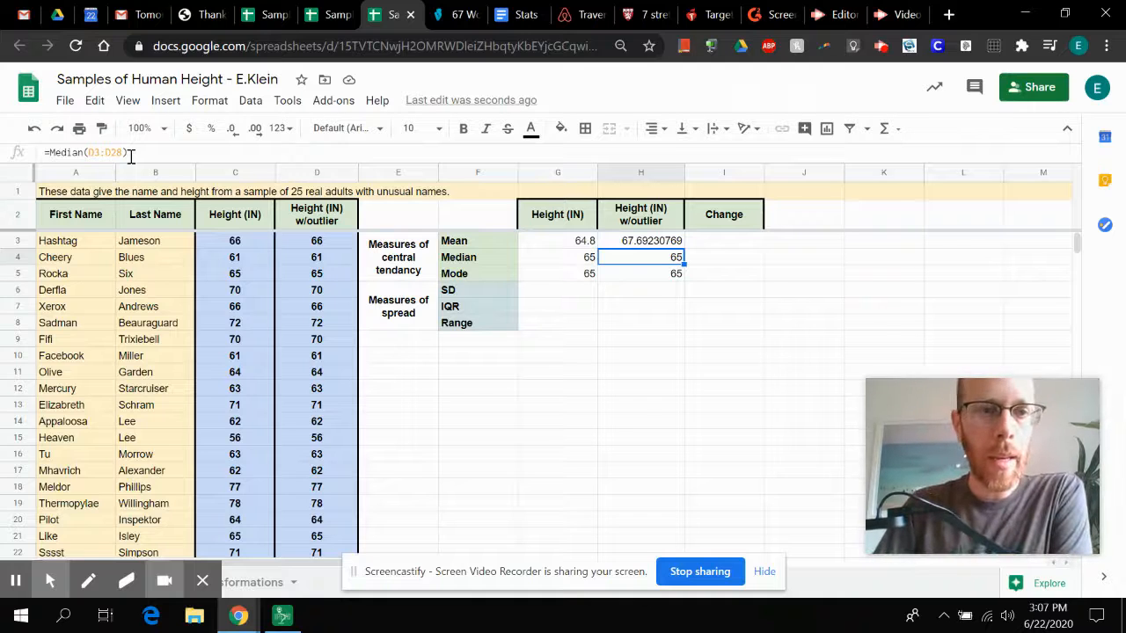
pyautogui.press('Down')
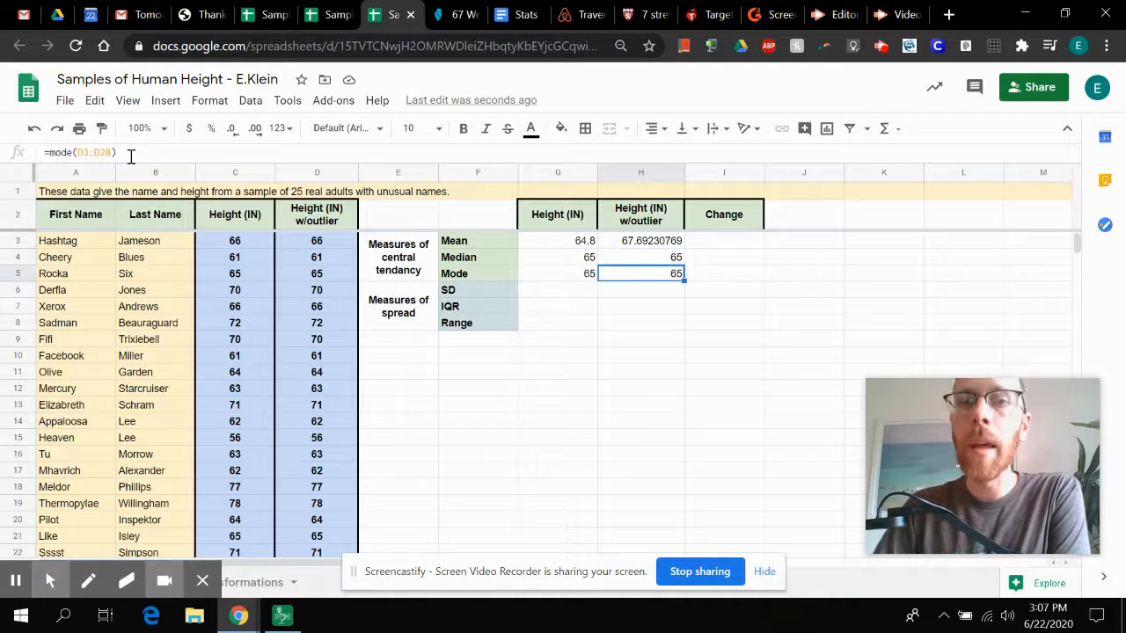
# Step: Calculate the change in the mean in I3 by subtracting the original mean from the outlier mean with =H3-G3
pyautogui.click(572, 243)
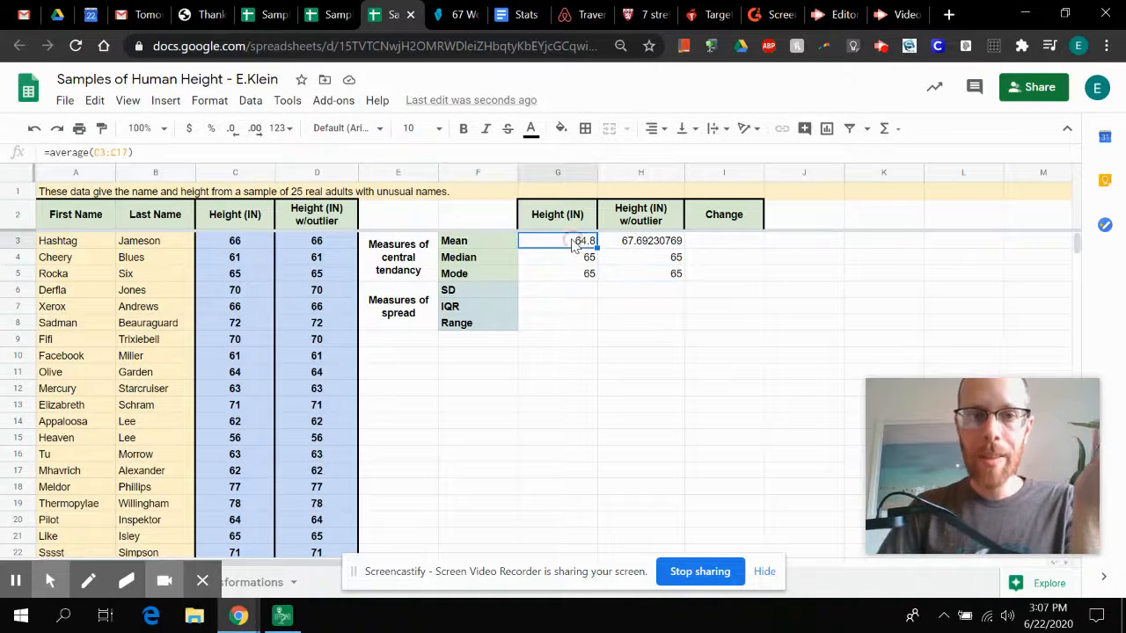
pyautogui.press('Right')
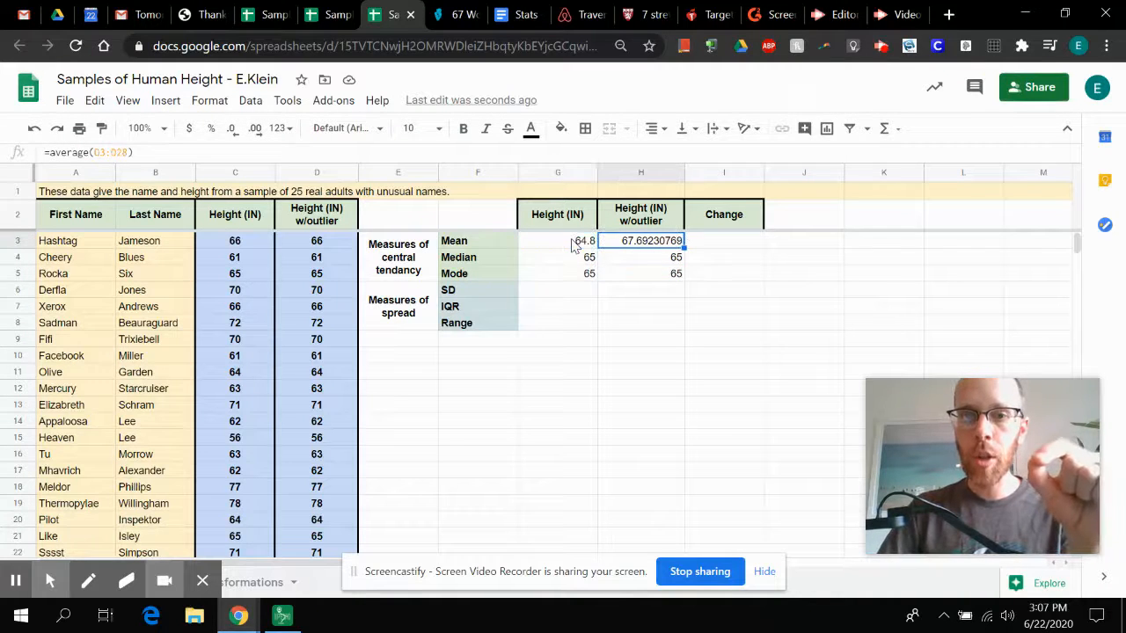
pyautogui.press('Right')
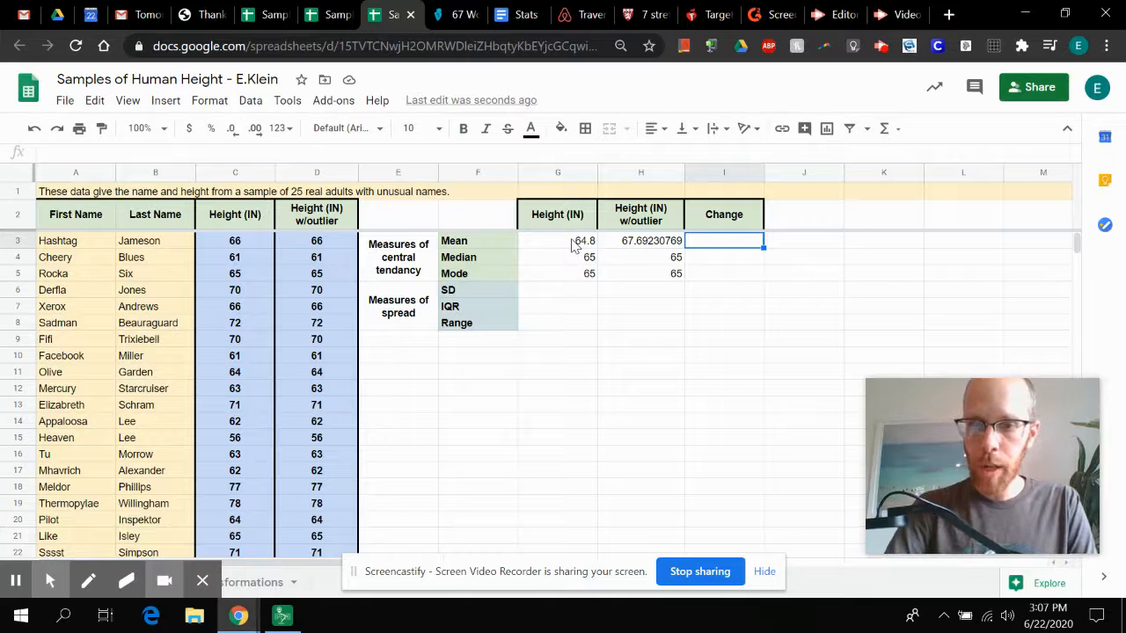
pyautogui.write('=')
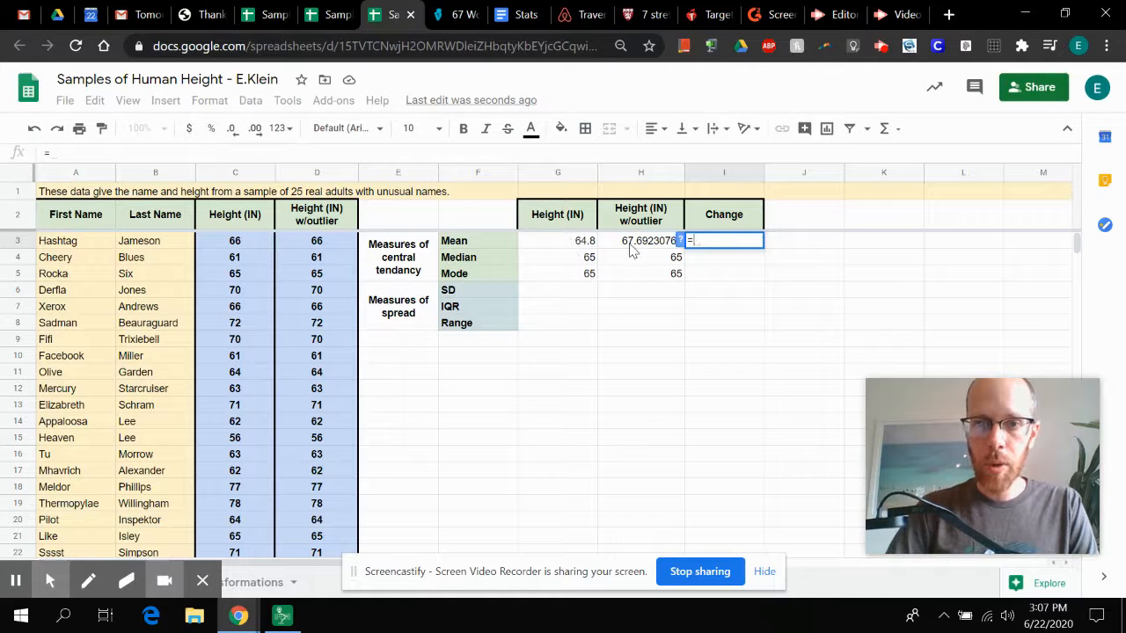
pyautogui.click(631, 246)
pyautogui.write('-')
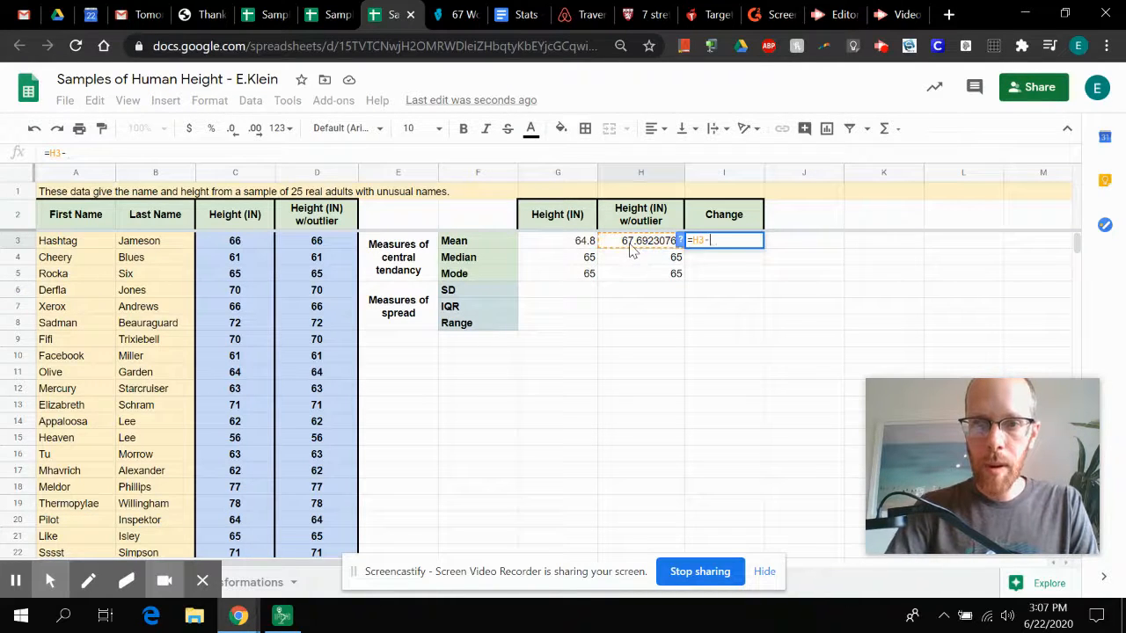
pyautogui.click(575, 247)
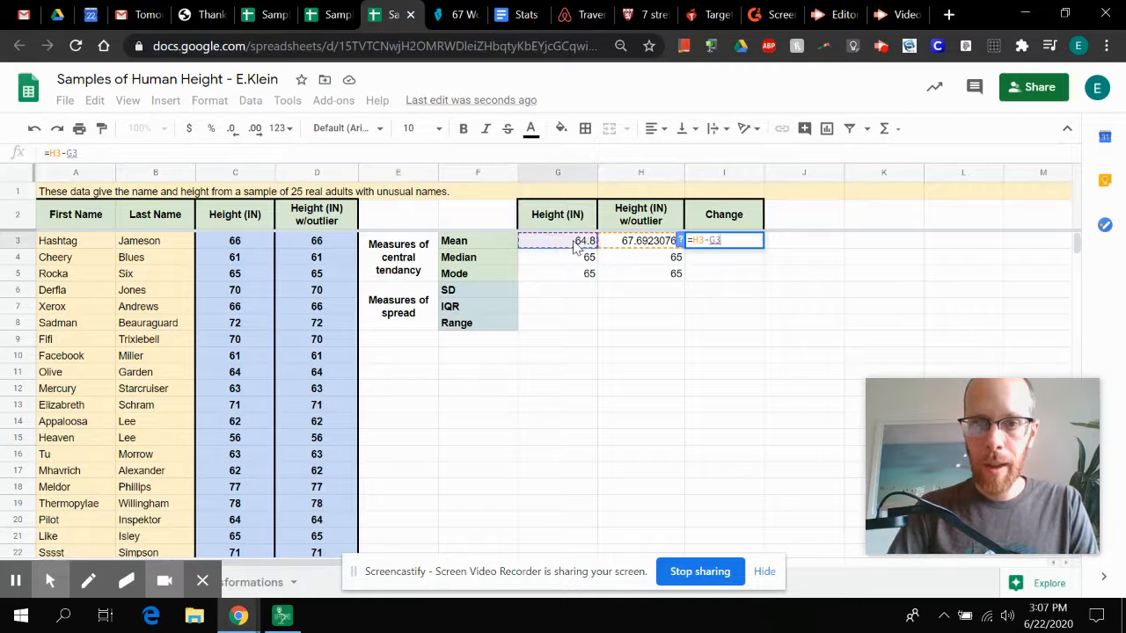
pyautogui.press('Return')
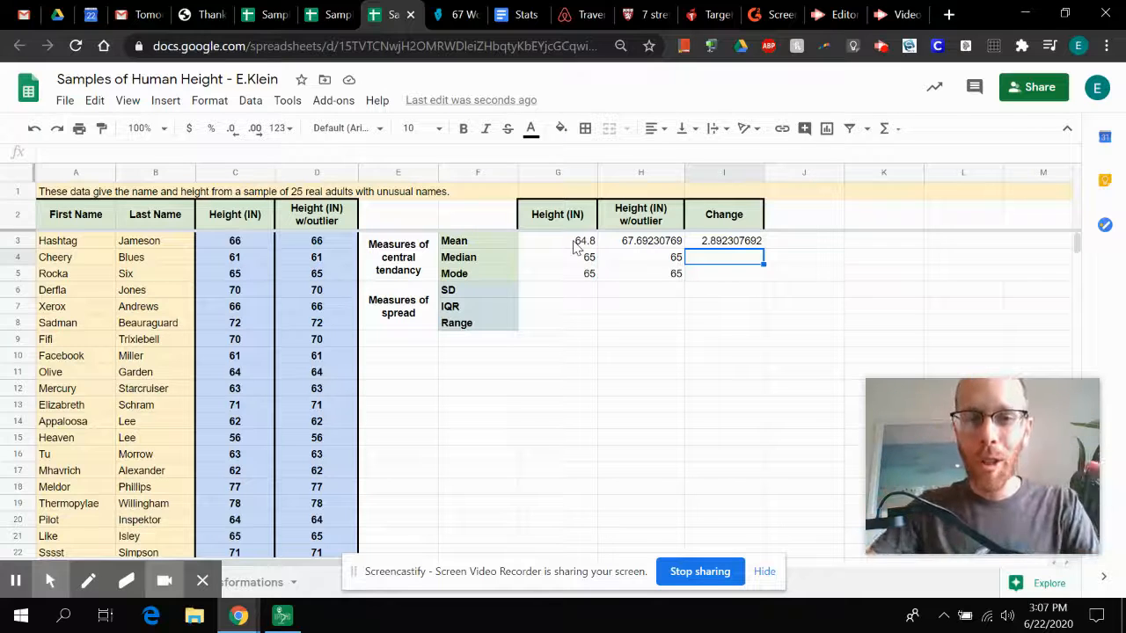
# Step: Copy the Change formula from I3 into I4:I5 for the median and mode
pyautogui.click(715, 245)
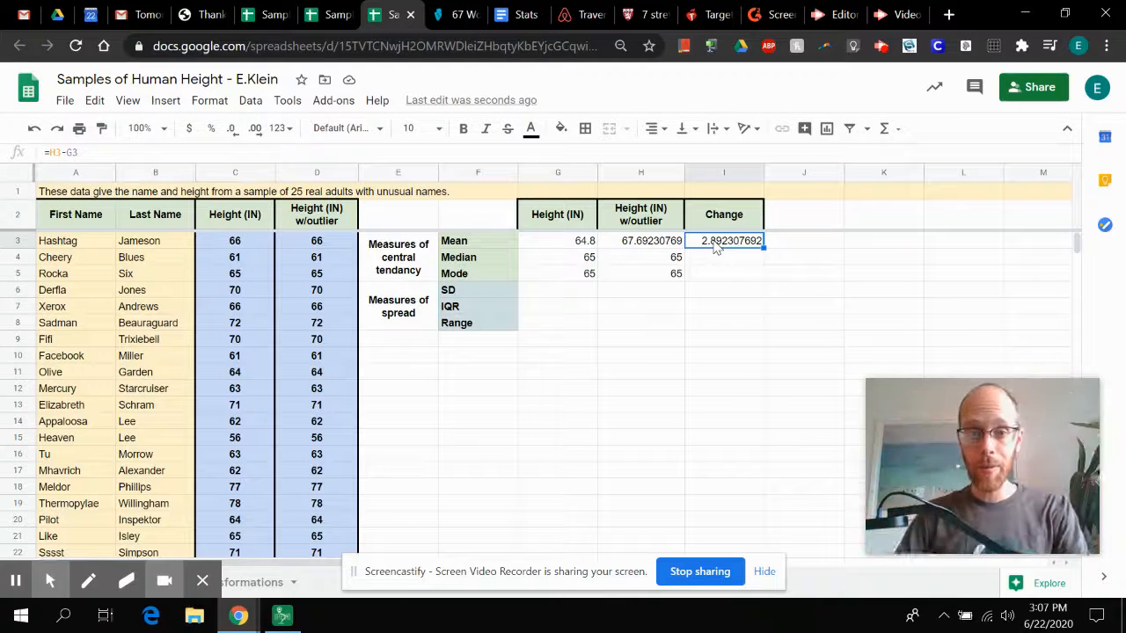
pyautogui.click(717, 260)
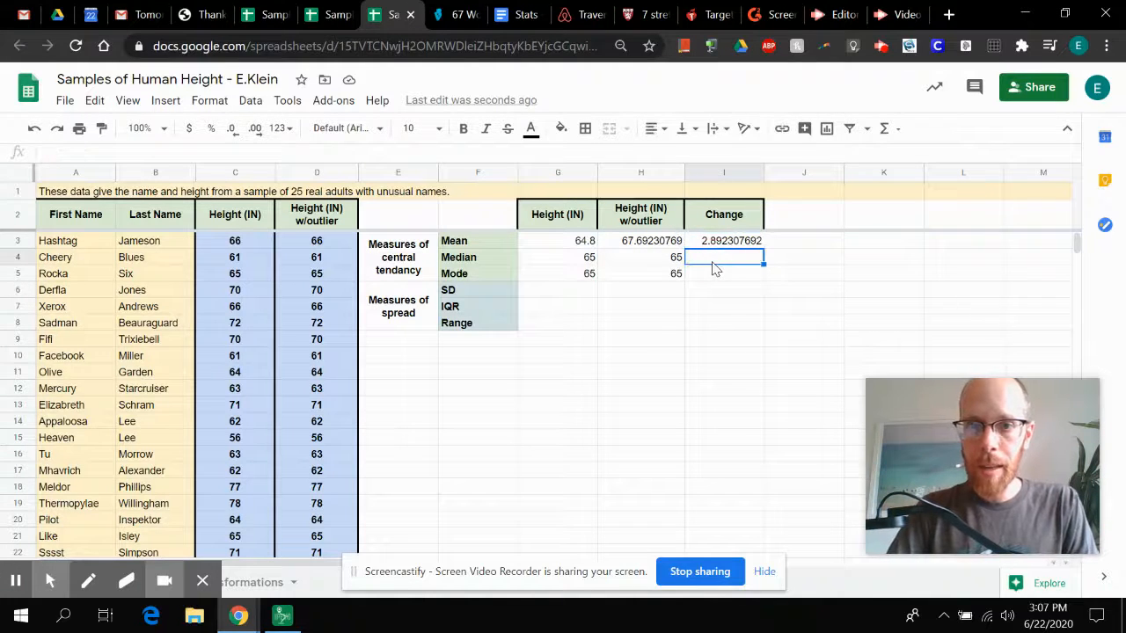
pyautogui.click(718, 249)
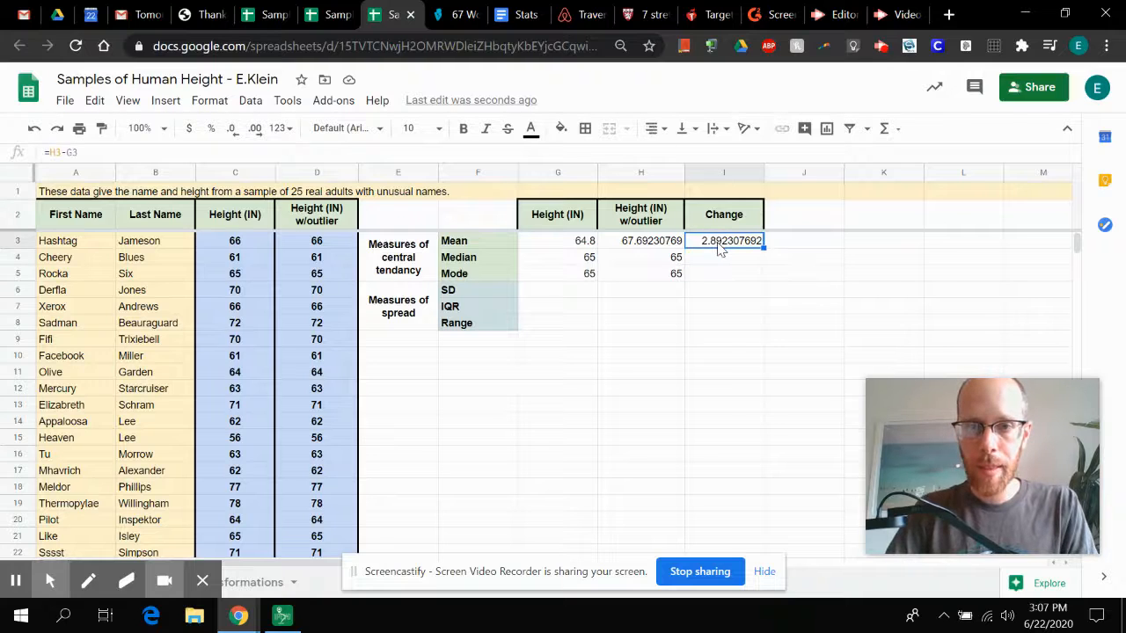
pyautogui.press('Down')
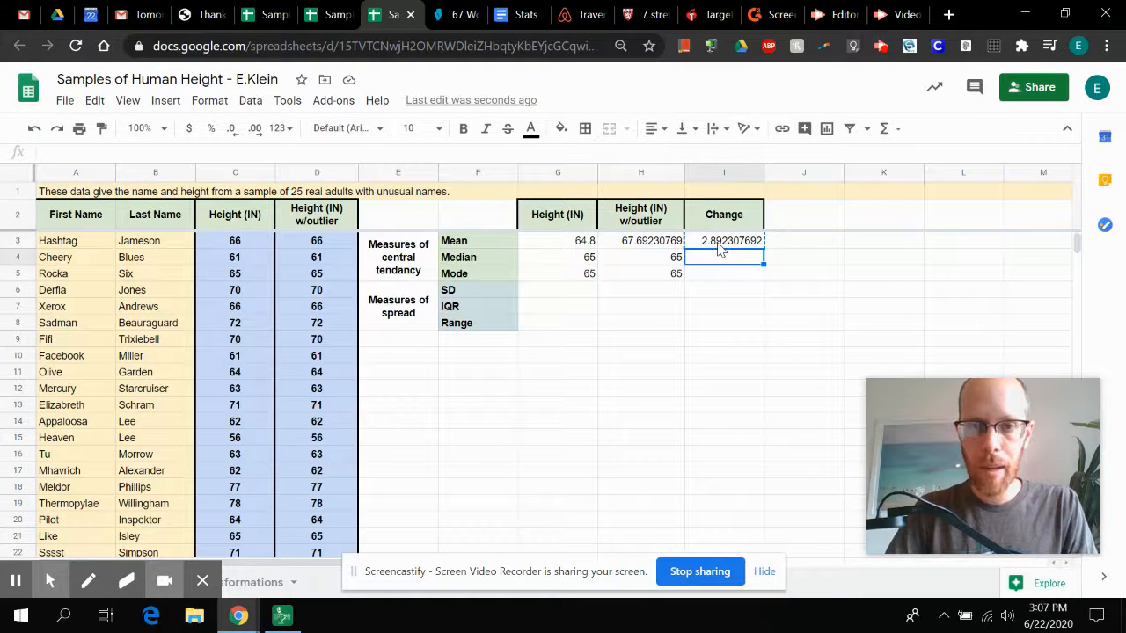
pyautogui.hotkey('shift', 'Down')
pyautogui.hotkey('ctrl', 'v')
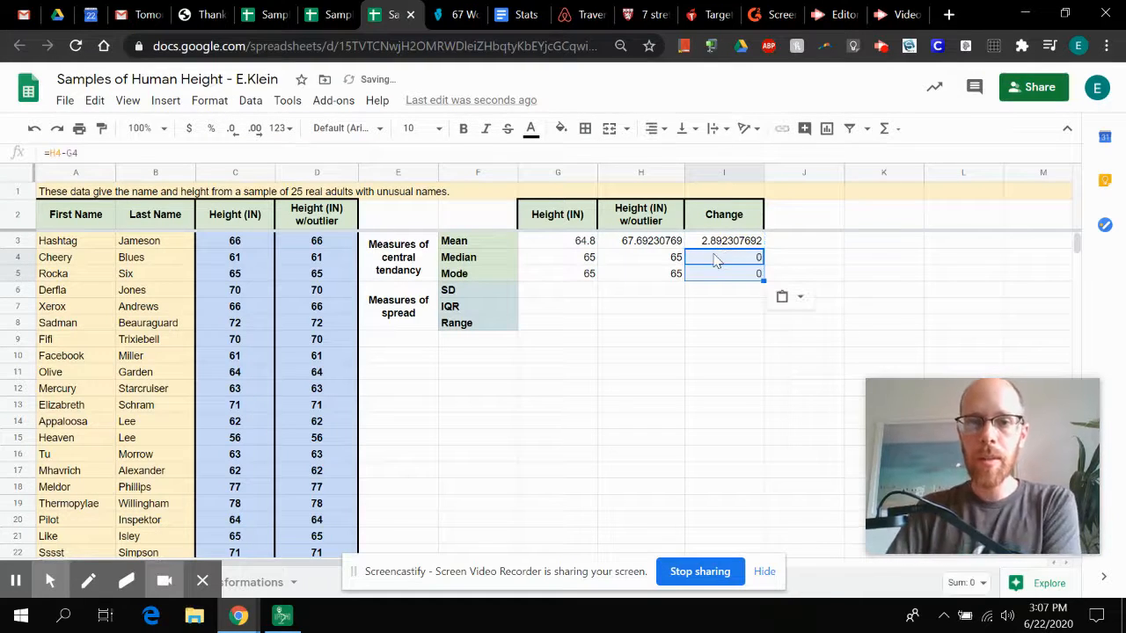
# Step: Check the copied Change formulas for the median and mode in I4 and I5 against the mean row
pyautogui.click(714, 260)
pyautogui.press('Down')
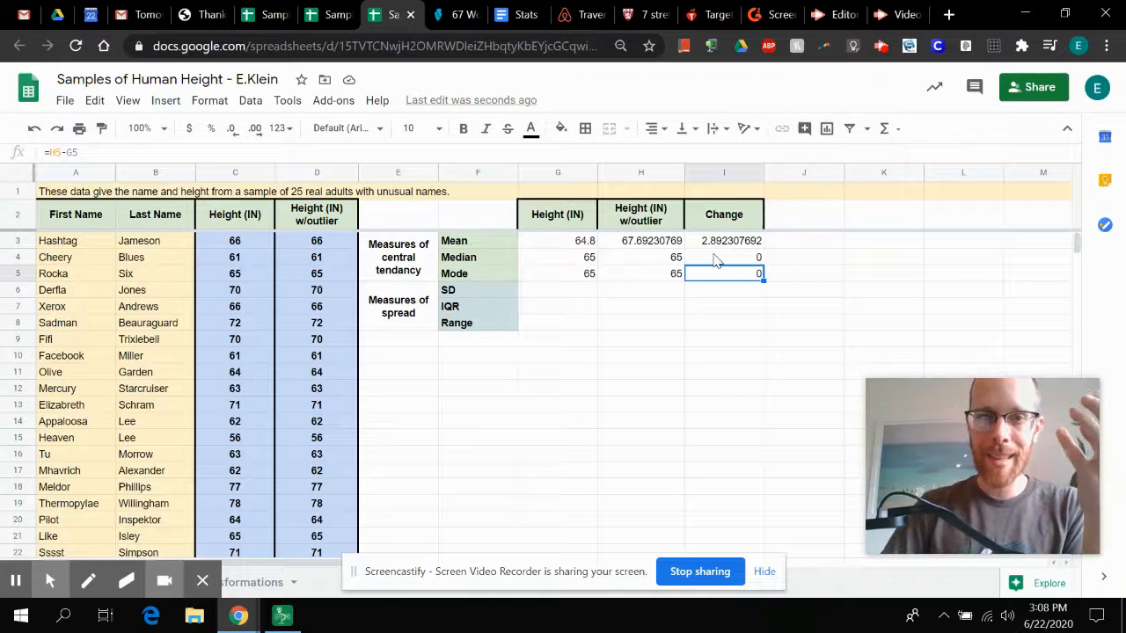
pyautogui.click(475, 244)
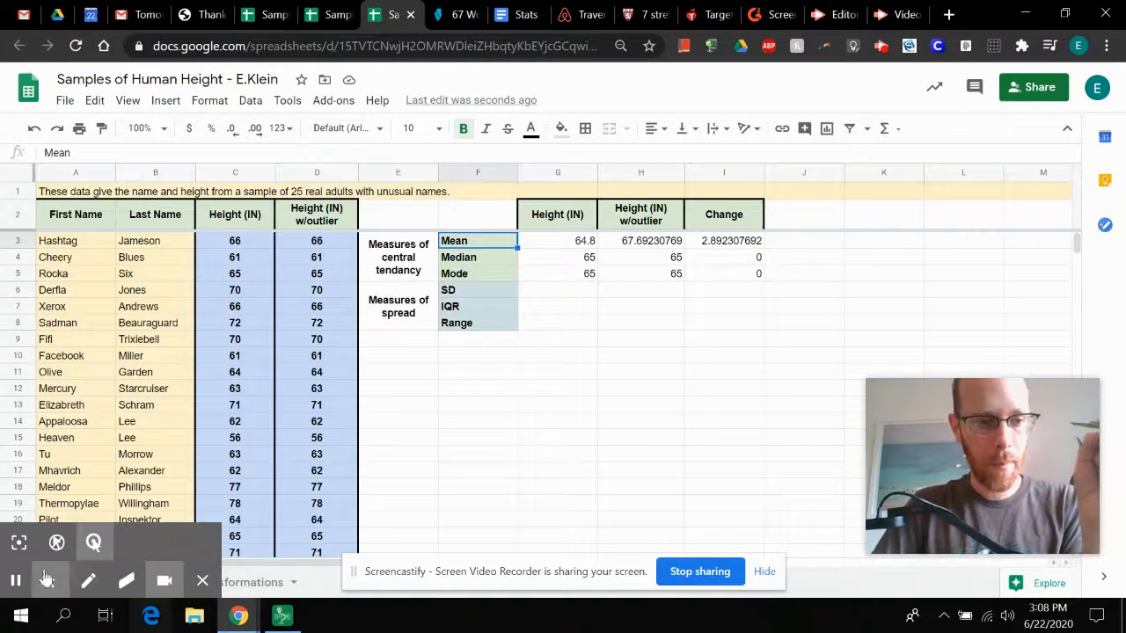
# Step: Switch to IPEVO Presenter to show the handwritten page on measures of center and outliers
pyautogui.click(14, 583)
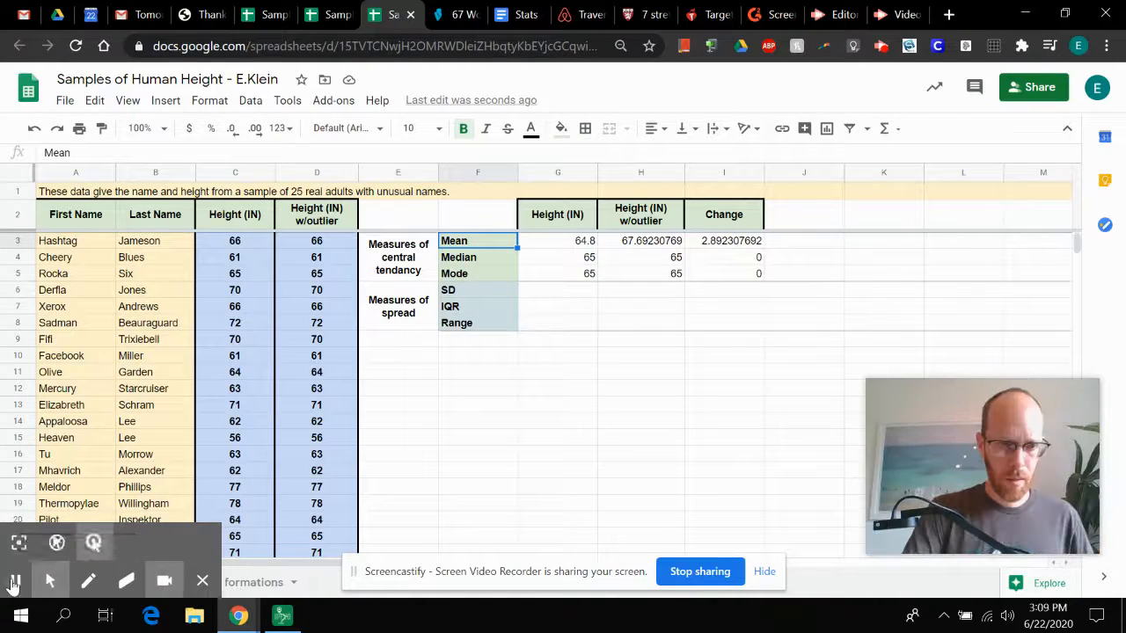
pyautogui.click(282, 614)
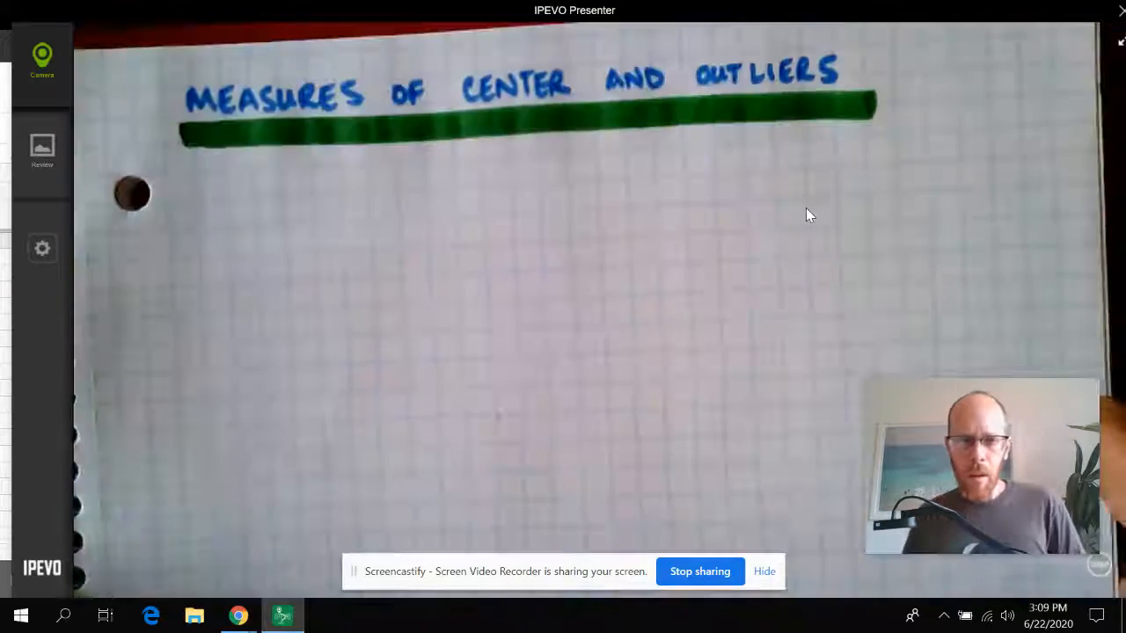